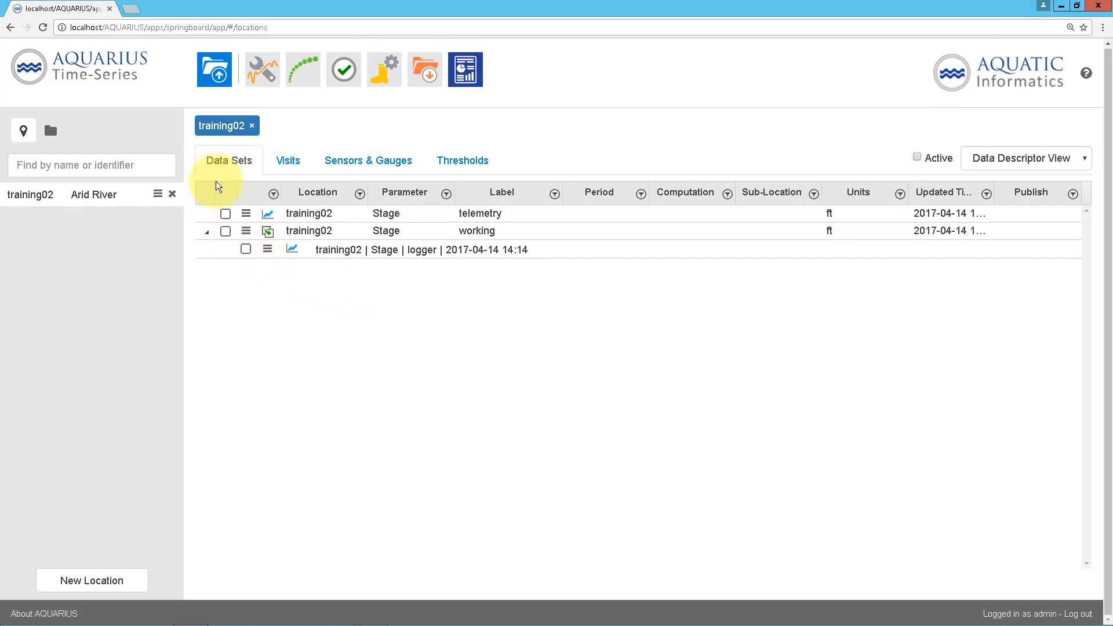
# Step: Start appending a logger file to the Arid River location and choose stage(1).15m.txt as the logger file
pyautogui.click(211, 71)
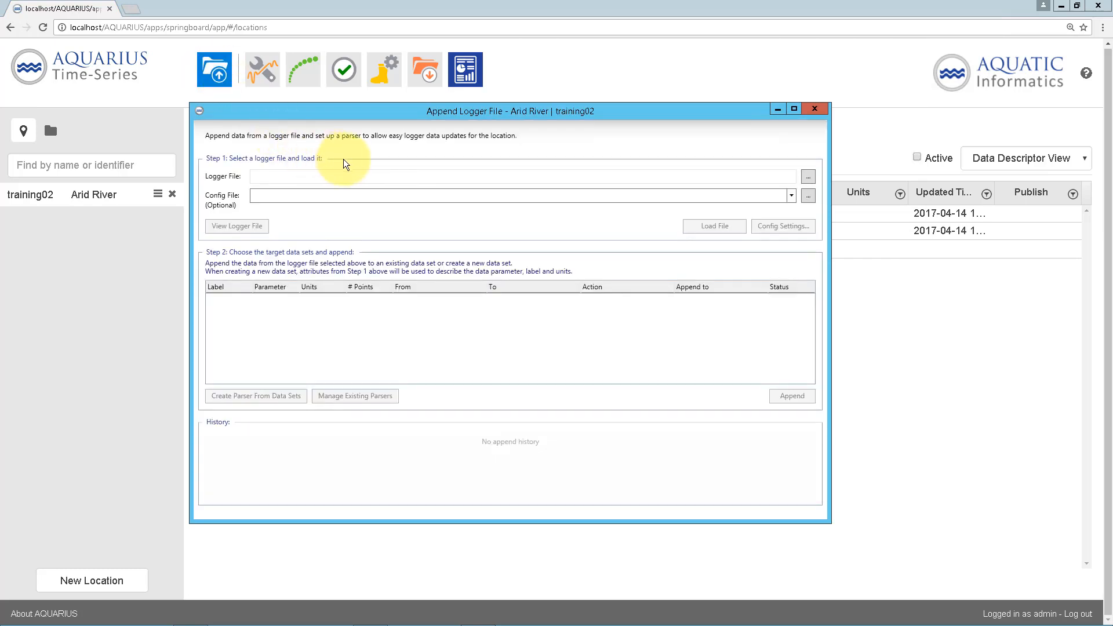
pyautogui.click(809, 176)
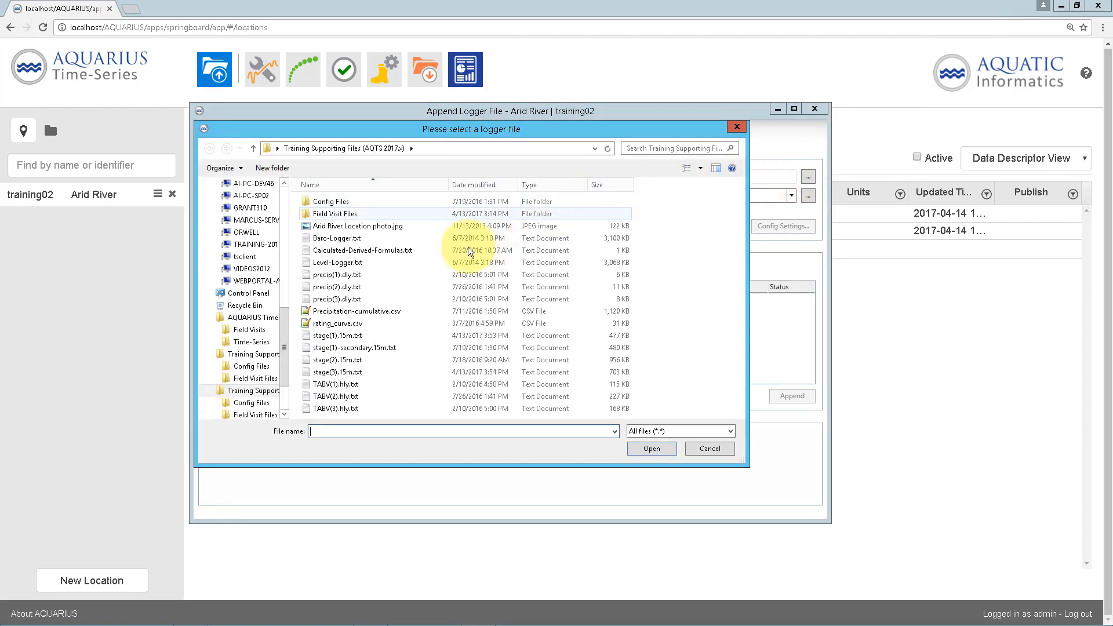
pyautogui.click(354, 337)
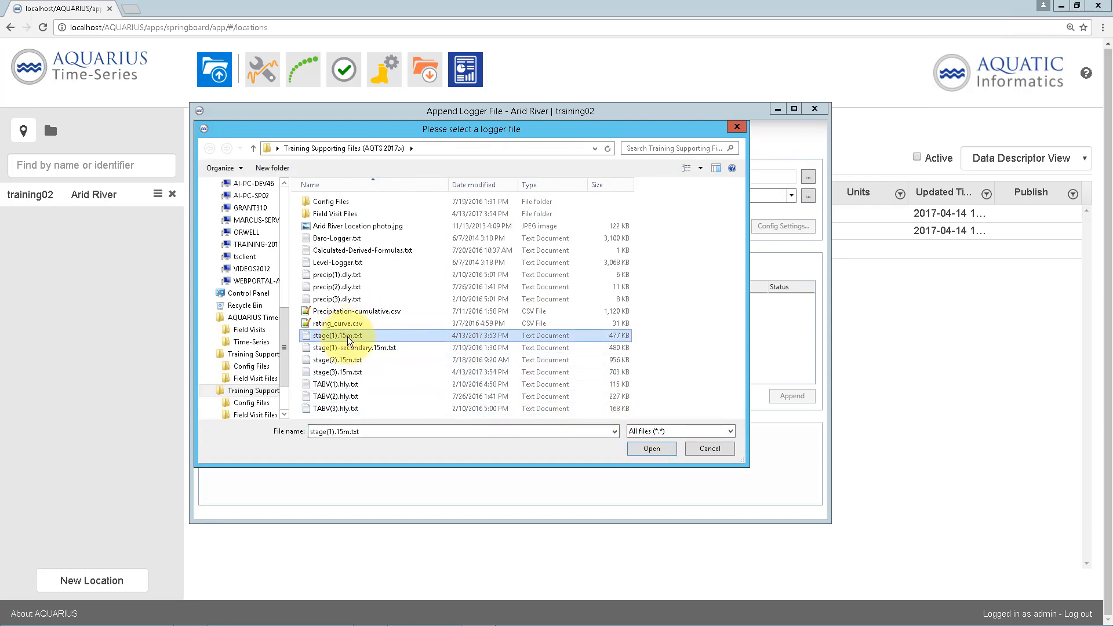
pyautogui.click(641, 445)
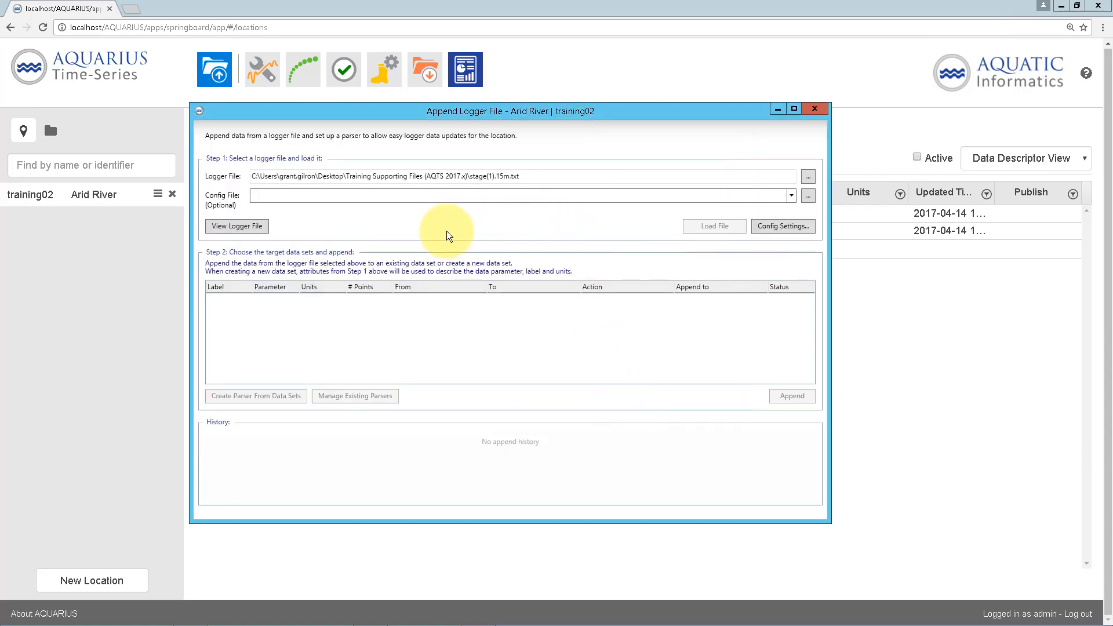
# Step: View the logger file's contents, examine the timestamp, metre and feet columns, and close it
pyautogui.click(237, 225)
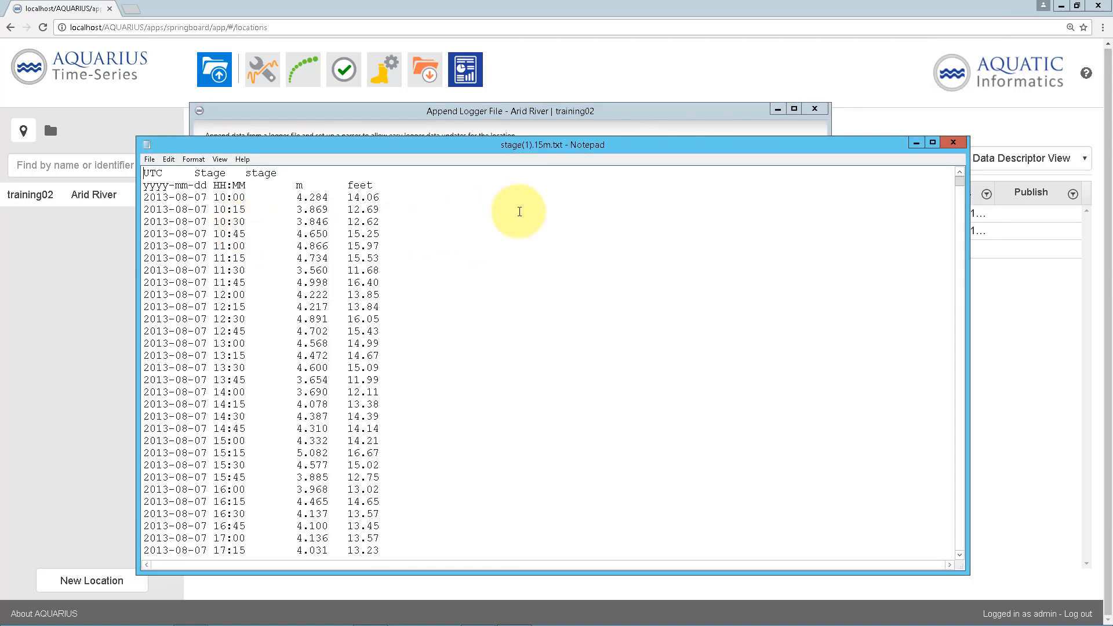
pyautogui.moveTo(596, 142); pyautogui.dragTo(585, 119)
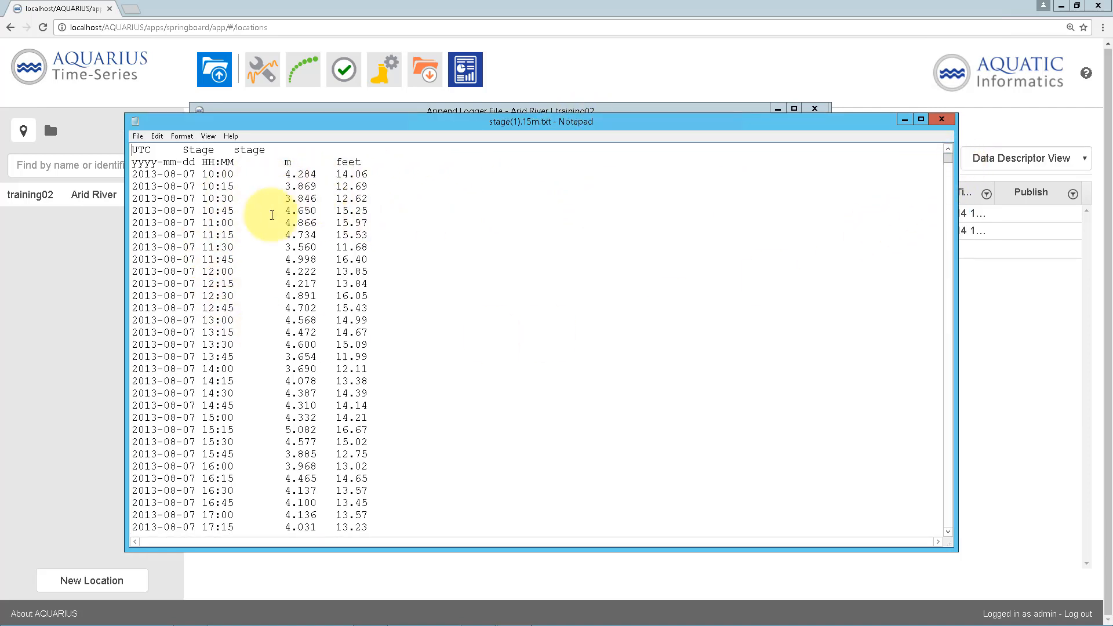
pyautogui.moveTo(234, 173); pyautogui.dragTo(133, 174)
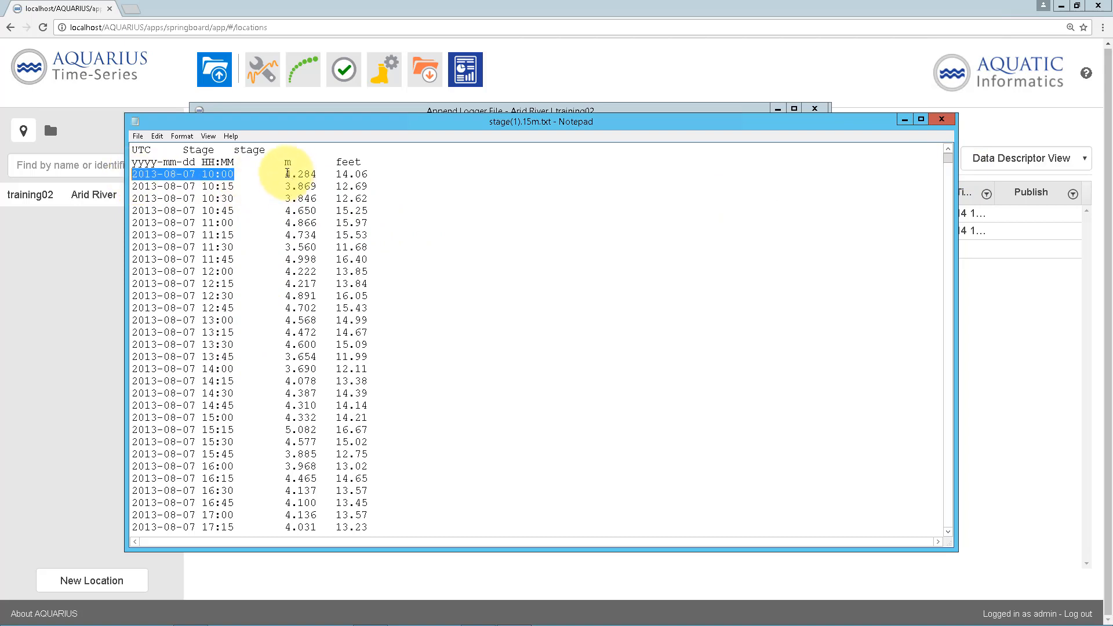
pyautogui.moveTo(285, 174); pyautogui.dragTo(363, 175)
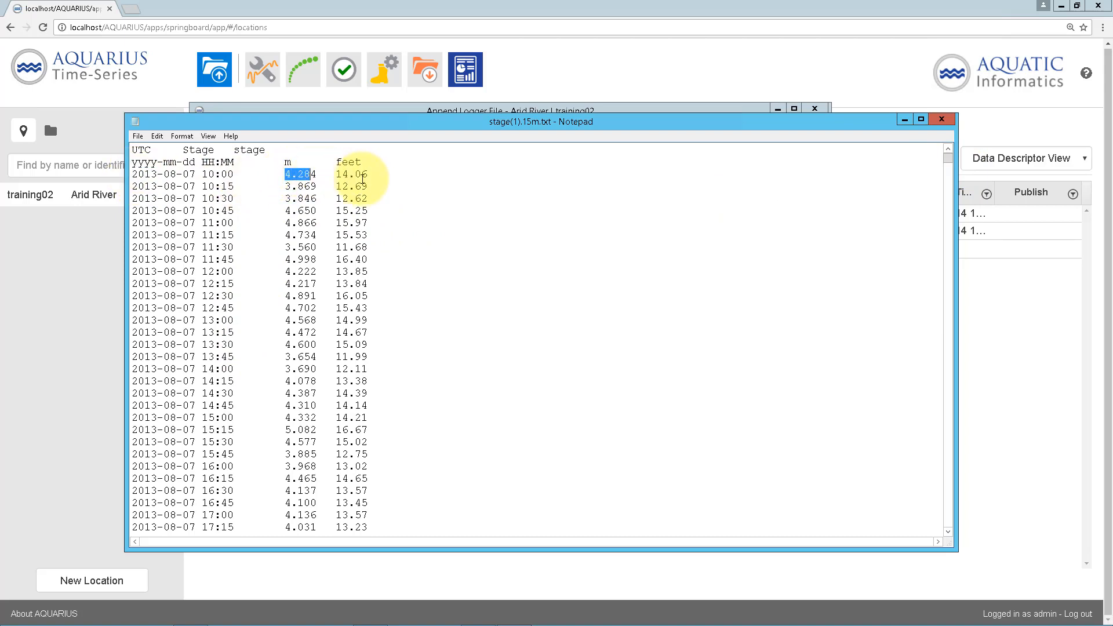
pyautogui.click(361, 173)
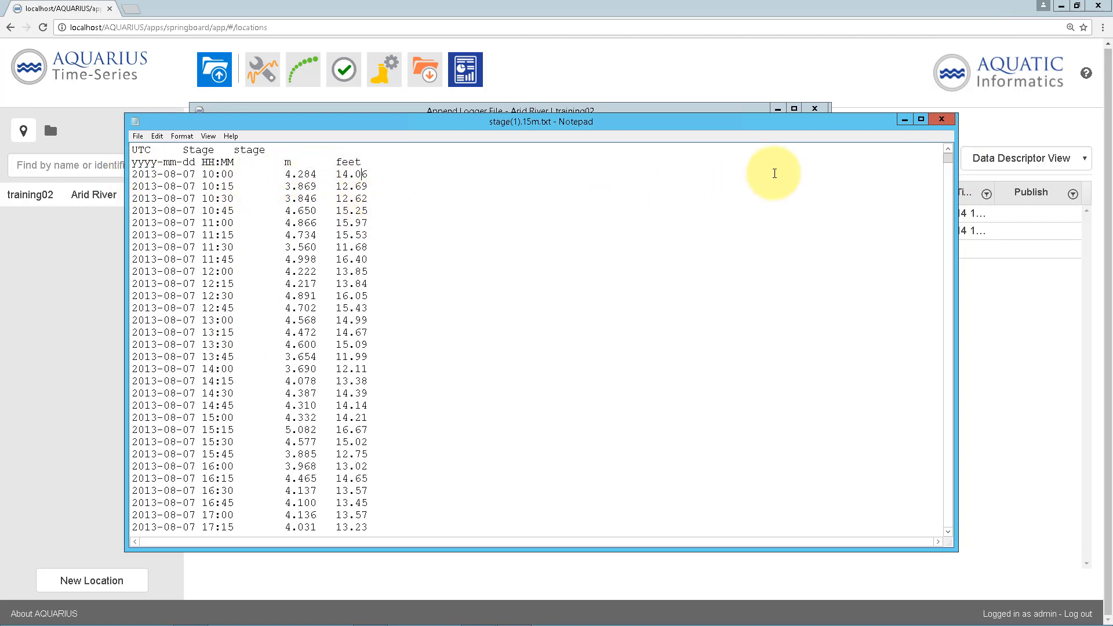
pyautogui.click(941, 118)
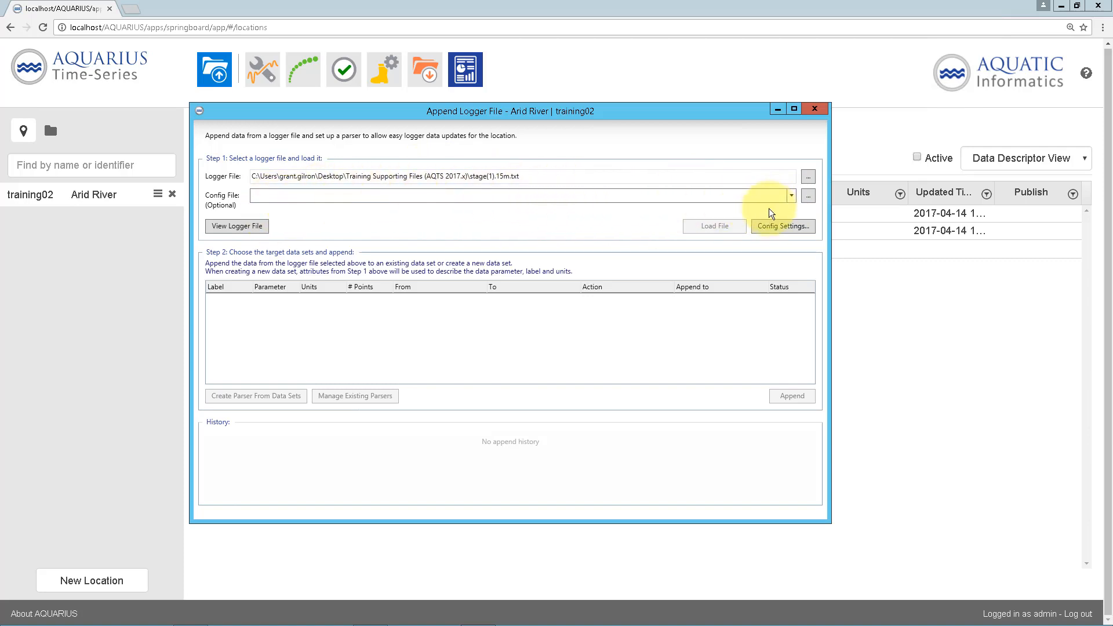
# Step: Open the config settings for the logger file and proceed with the Text File (CSV, etc) format
pyautogui.click(777, 227)
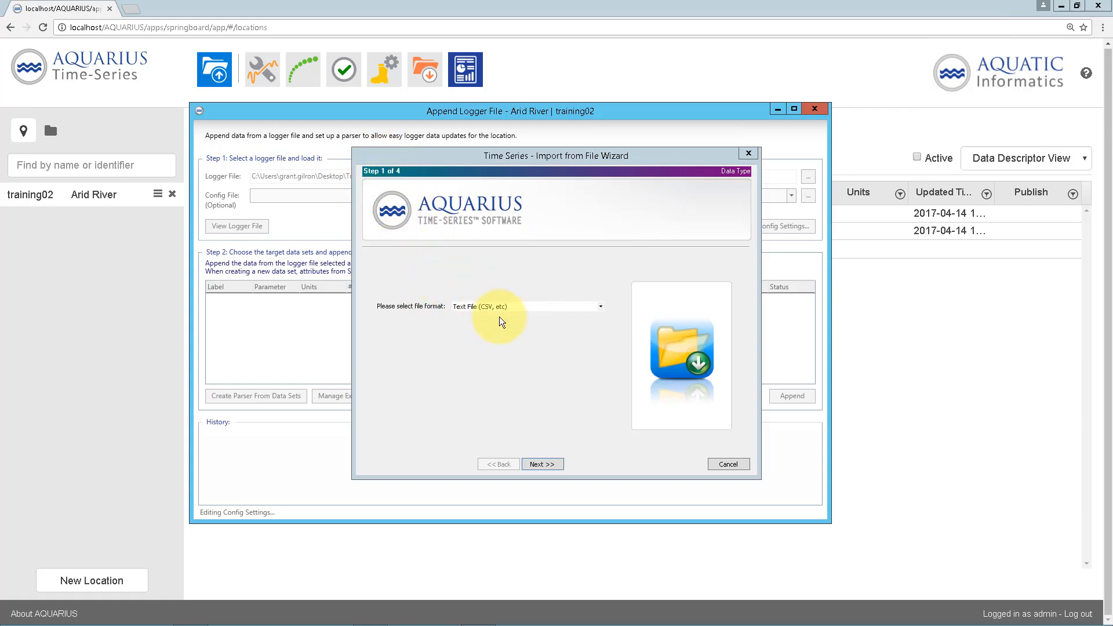
pyautogui.click(601, 305)
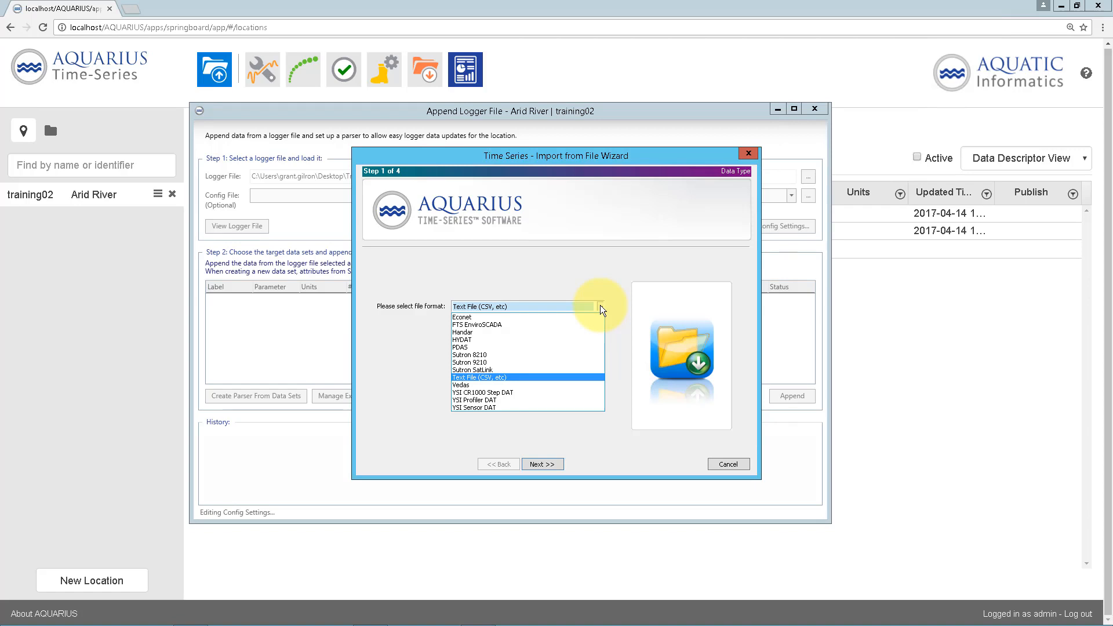
pyautogui.click(600, 305)
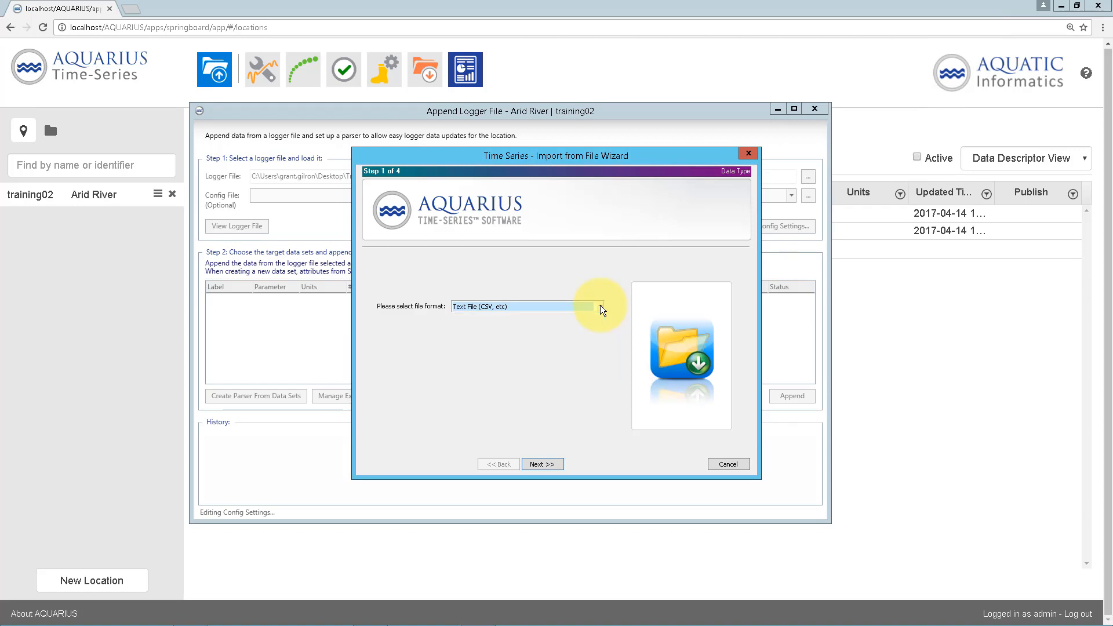
pyautogui.click(542, 464)
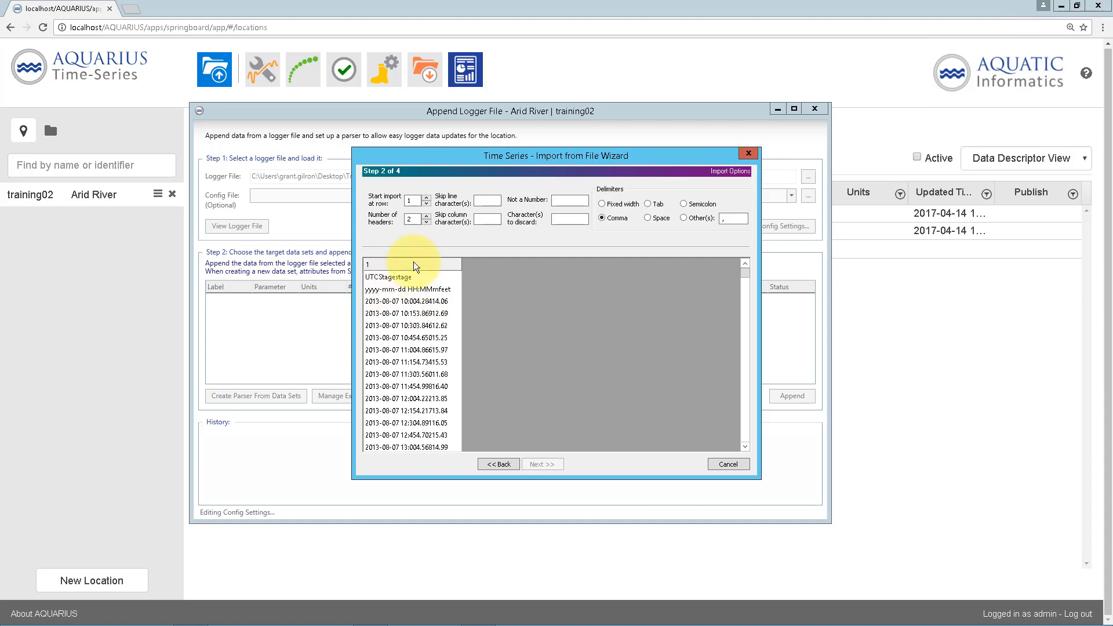
# Step: Start the import at row 3 with Tab as the delimiter and continue to the column parameters
pyautogui.click(426, 198)
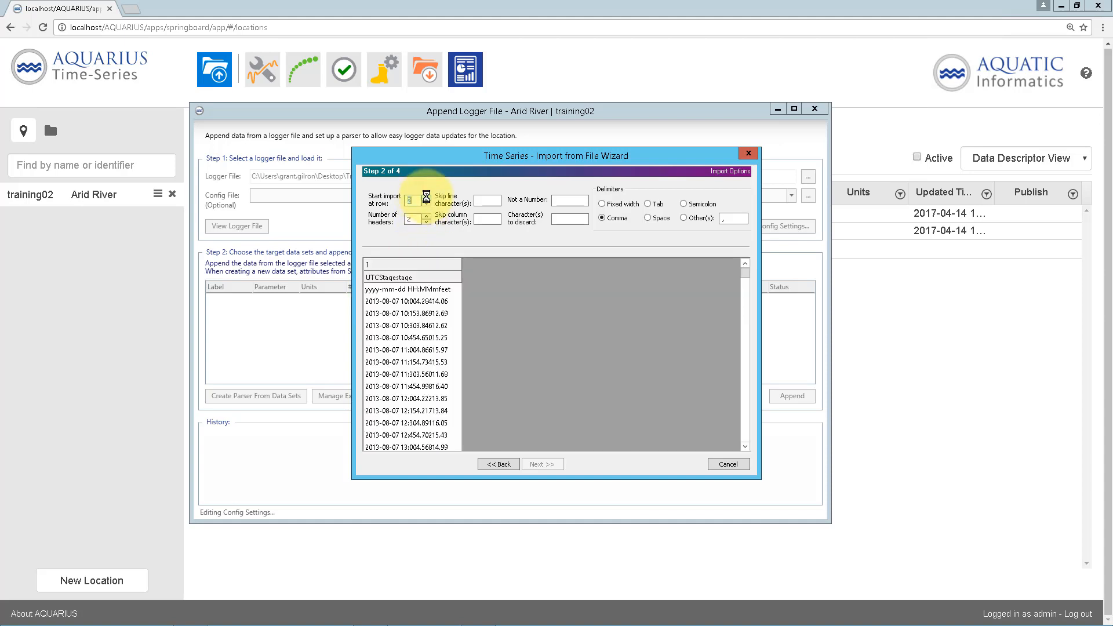
pyautogui.click(426, 197)
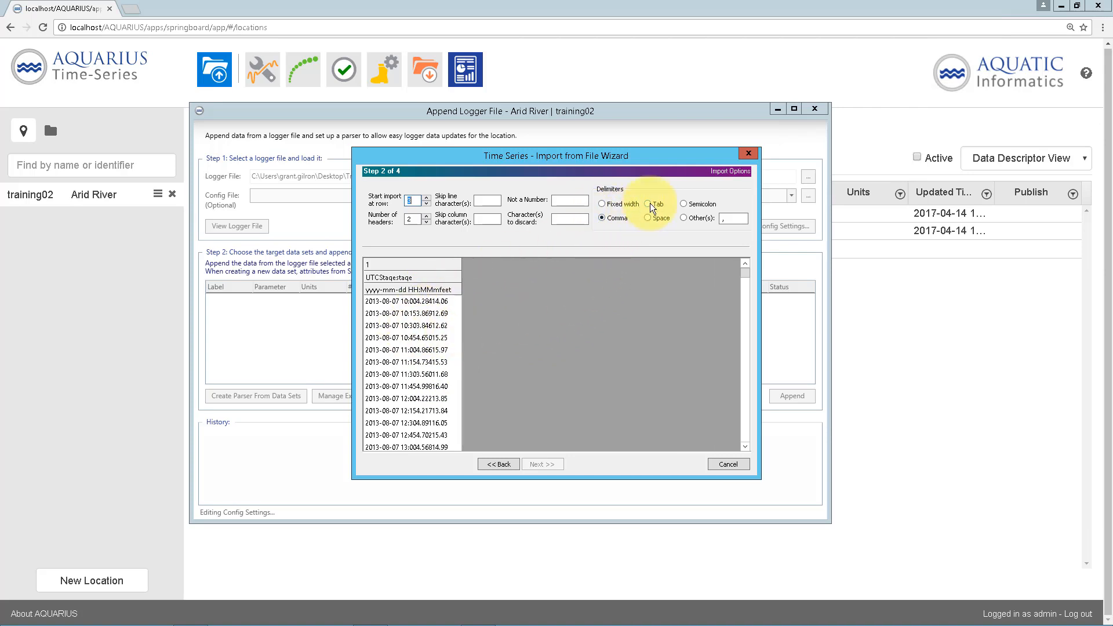
pyautogui.click(648, 218)
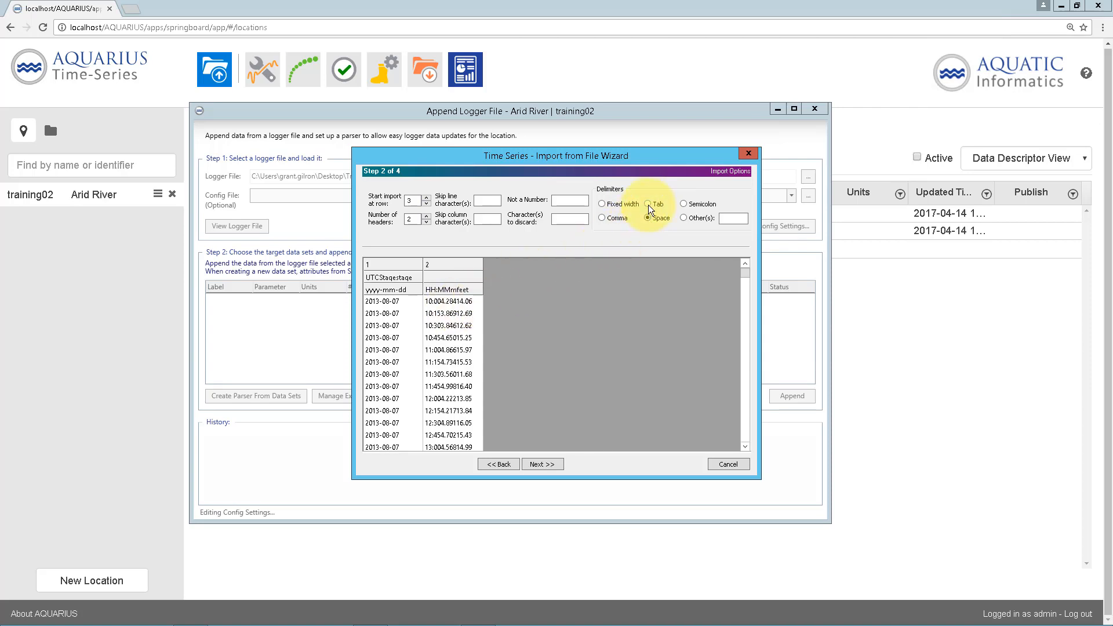
pyautogui.click(648, 204)
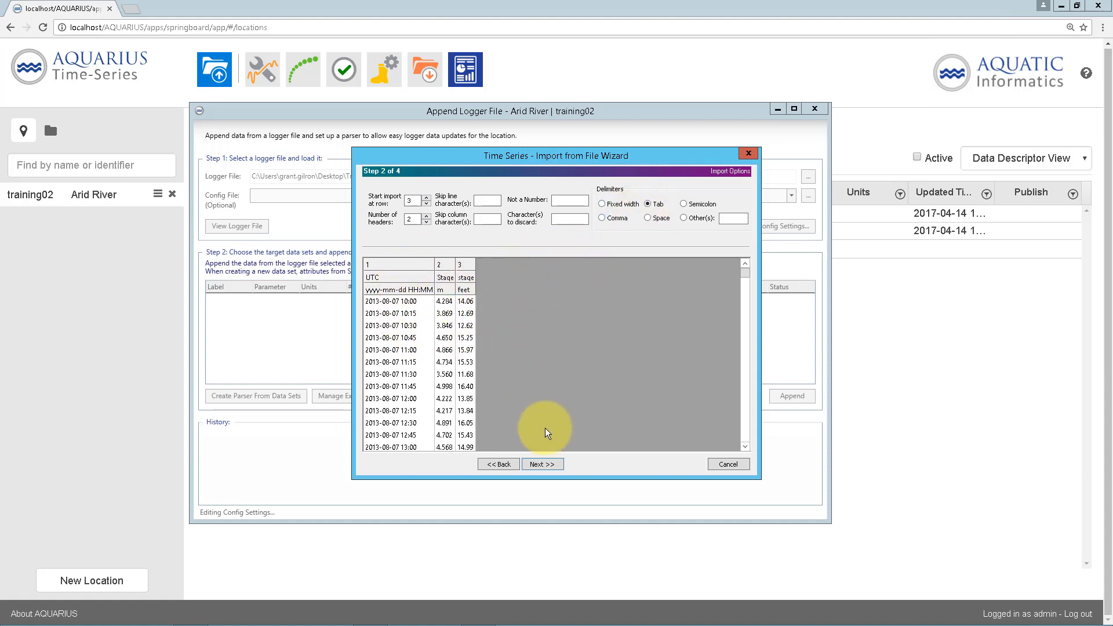
pyautogui.click(551, 465)
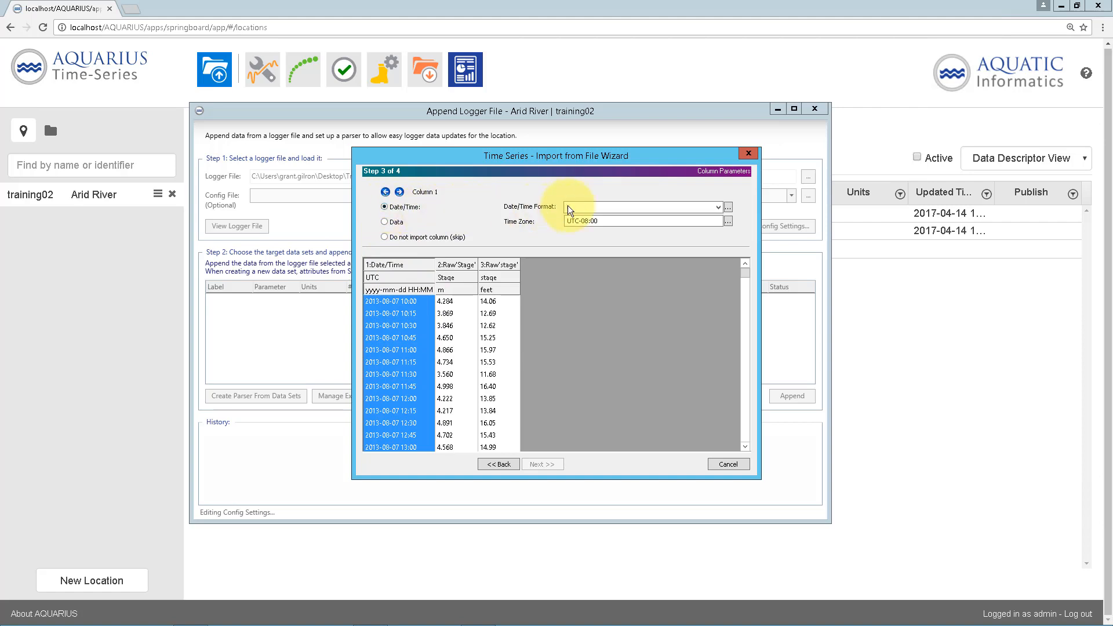
# Step: Choose the listed yyyy-mm-dd HH:MM:SS format as the date/time format for column 1
pyautogui.click(584, 207)
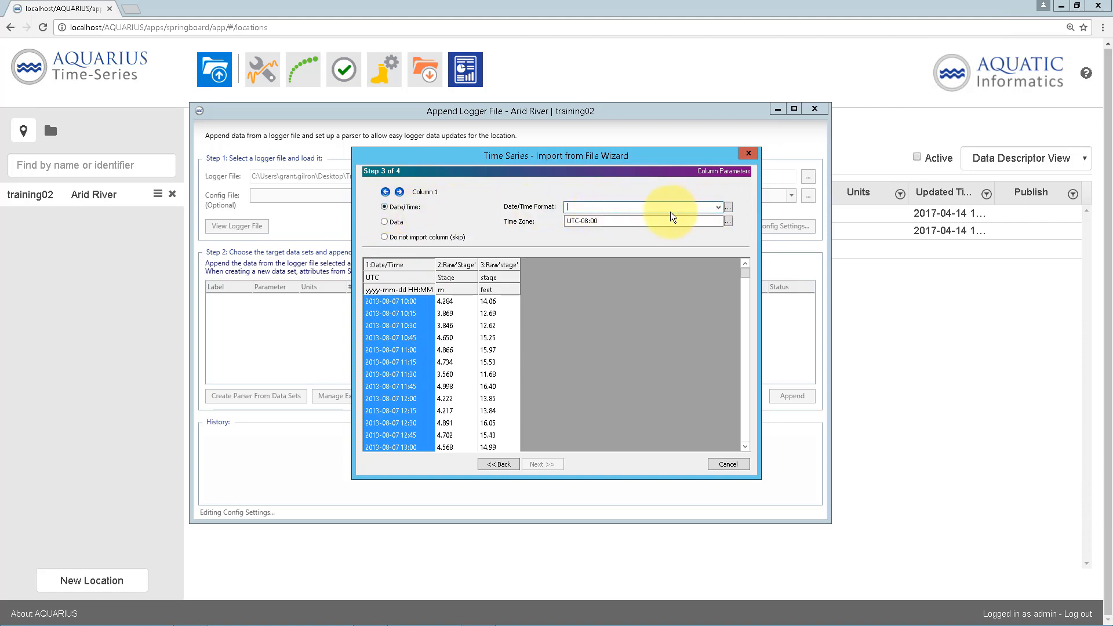
pyautogui.write('yyyy-')
pyautogui.click(728, 208)
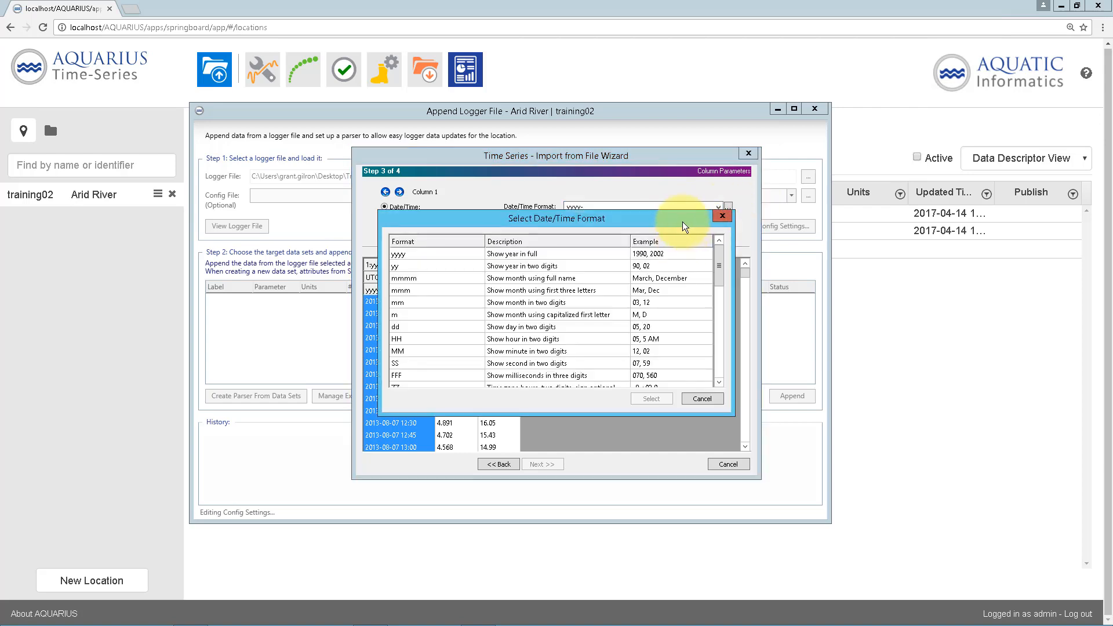
pyautogui.moveTo(717, 255); pyautogui.dragTo(704, 357)
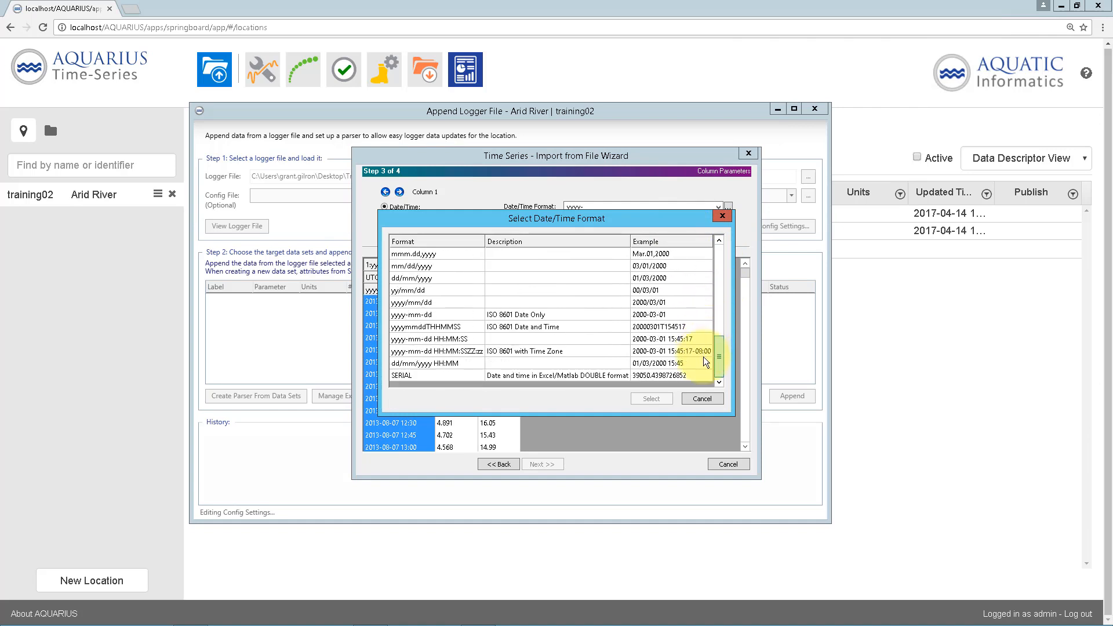
pyautogui.click(440, 339)
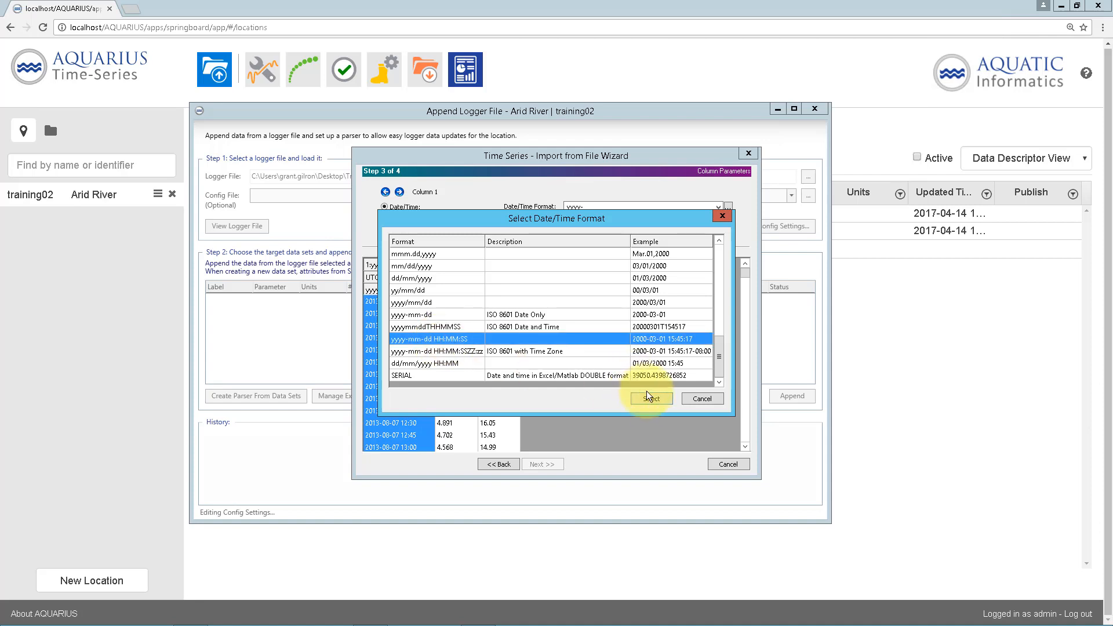
pyautogui.click(649, 399)
pyautogui.click(404, 304)
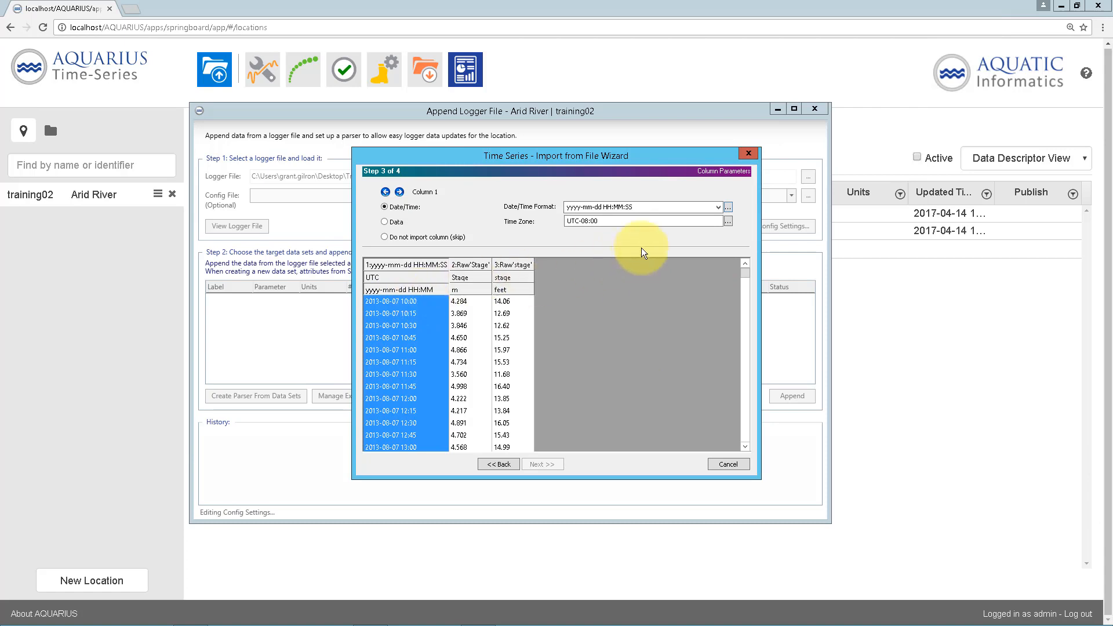
# Step: Remove the seconds from column 1's date/time format so it reads yyyy-mm-dd HH:MM
pyautogui.click(650, 206)
pyautogui.click(651, 207)
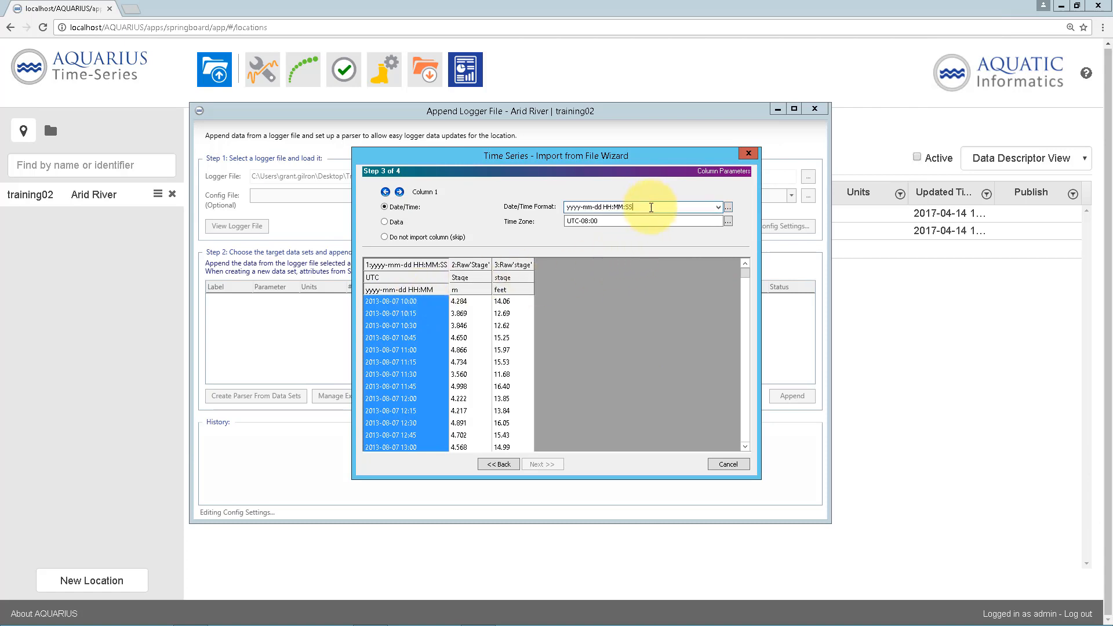
pyautogui.press('BackSpace')
pyautogui.press('BackSpace')
pyautogui.press('BackSpace')
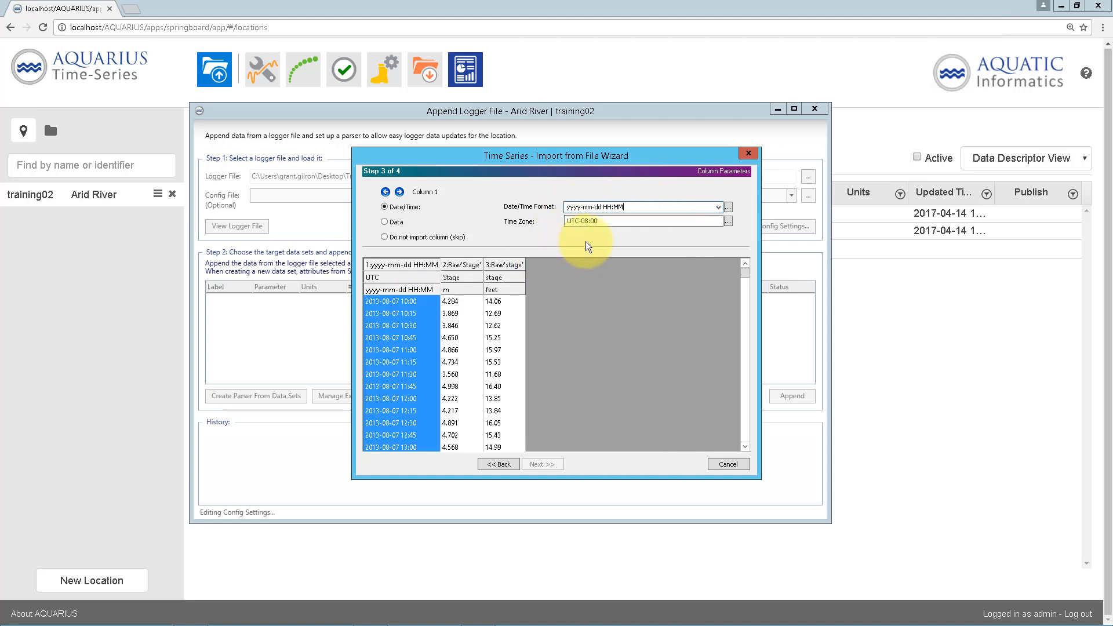
# Step: Set the time zone of column 1 to GMT (UTC, Greenwich Mean Time)
pyautogui.click(728, 222)
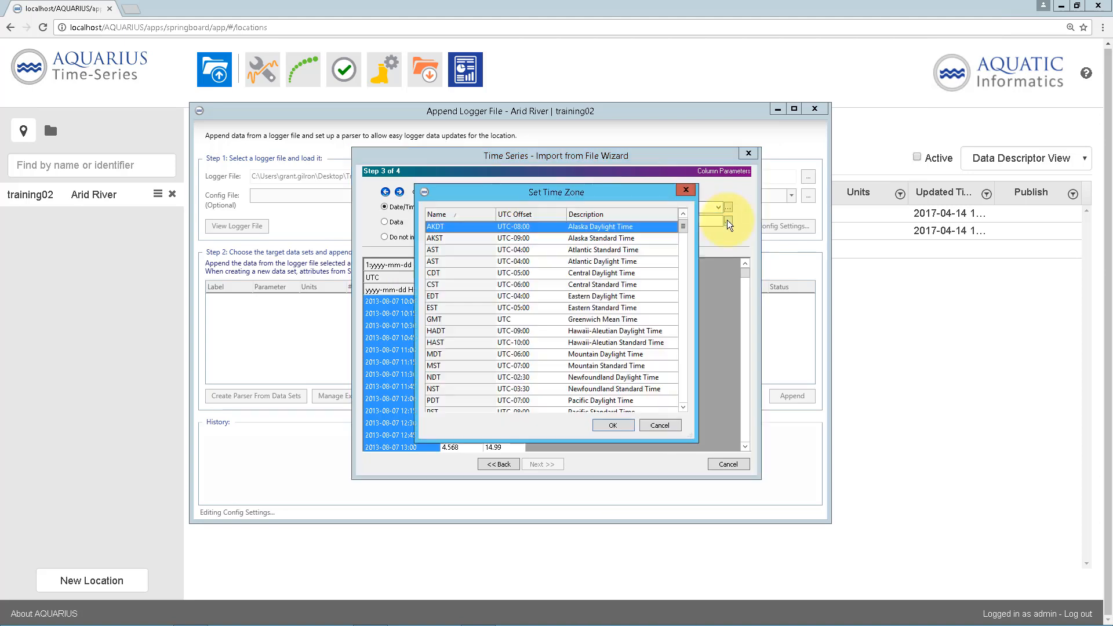
pyautogui.click(526, 319)
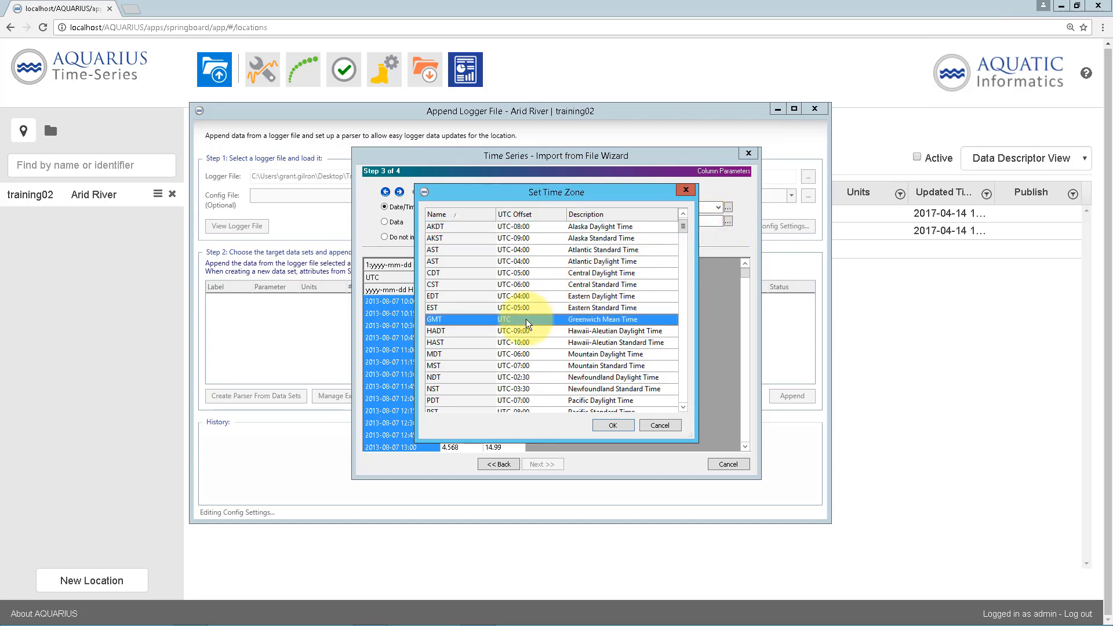
pyautogui.click(612, 426)
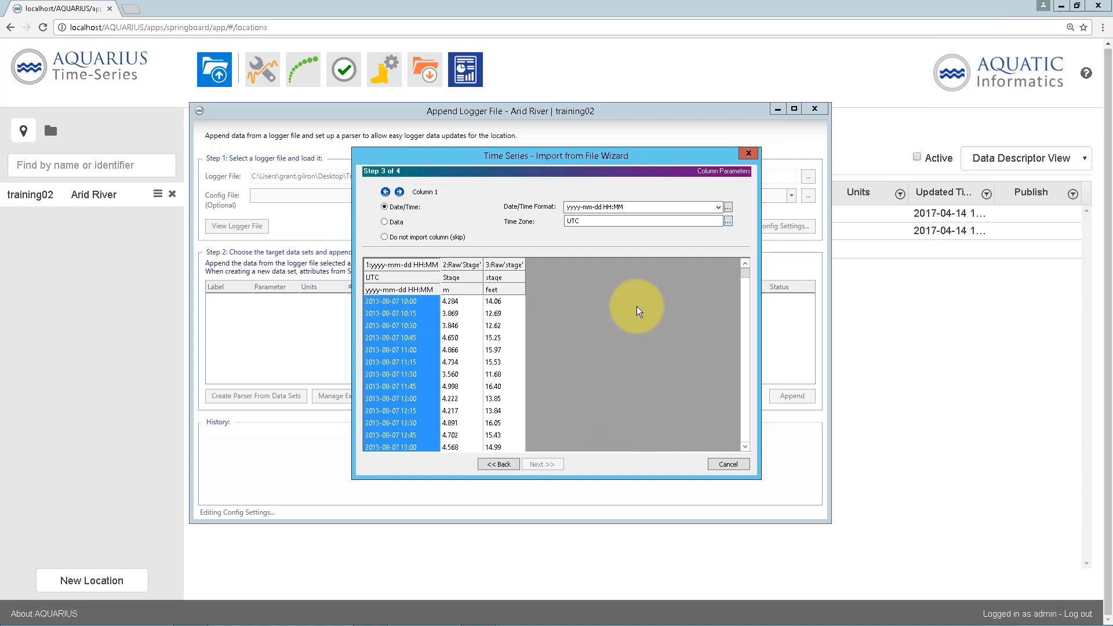
# Step: Exclude column 2, the stage values in metres, from the import
pyautogui.click(399, 192)
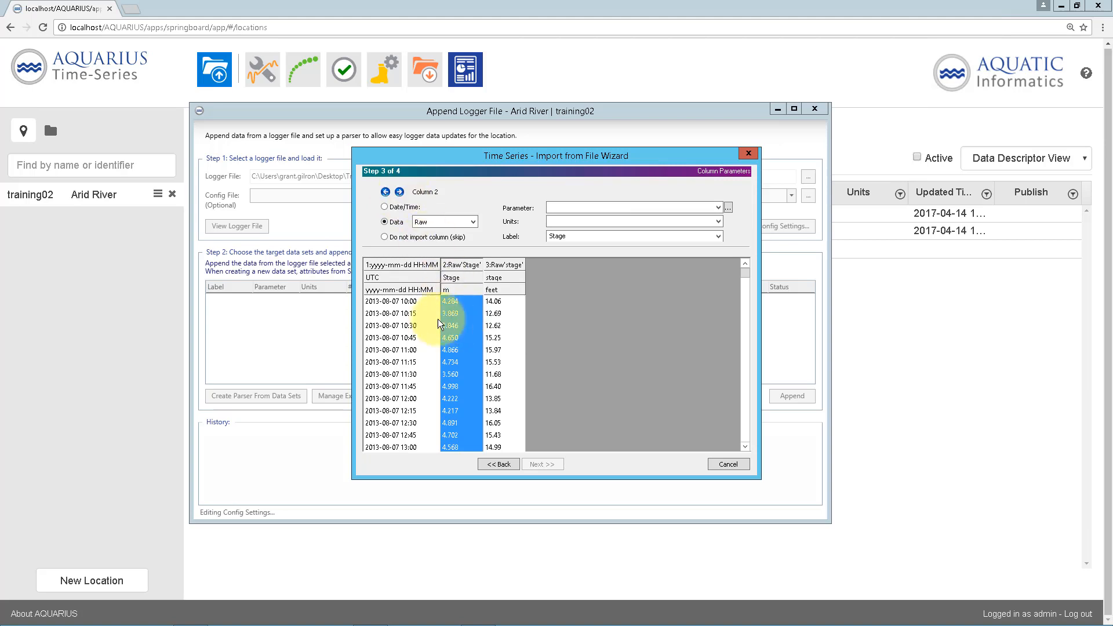
pyautogui.click(423, 320)
pyautogui.click(465, 318)
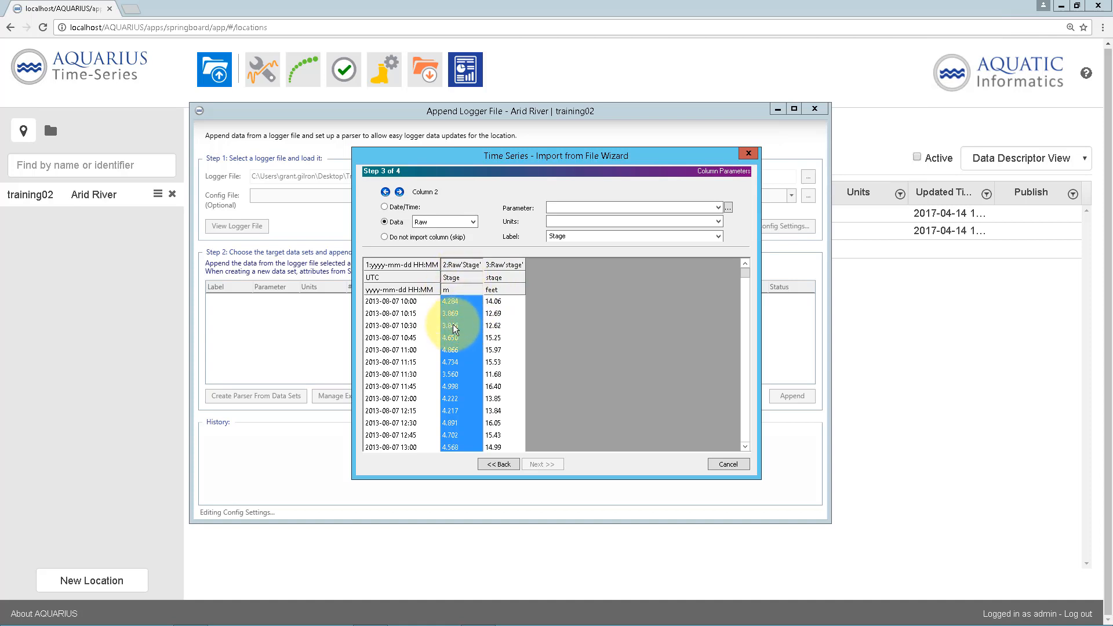
pyautogui.click(385, 237)
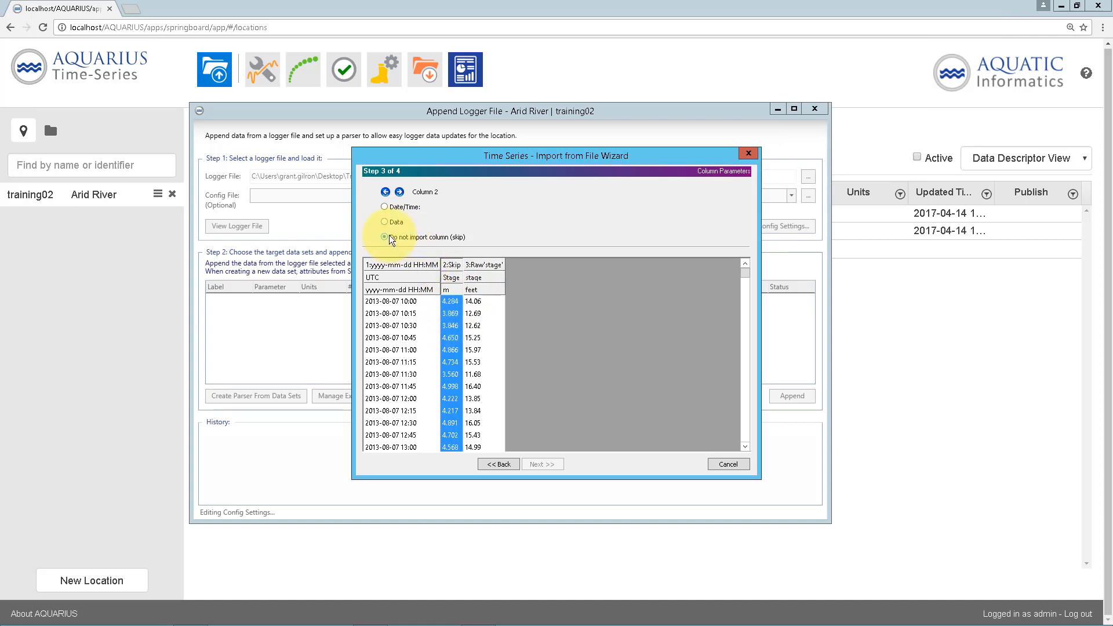
# Step: Keep column 3 as raw data and assign it the Stage parameter by searching the parameter list for "stage"
pyautogui.click(477, 314)
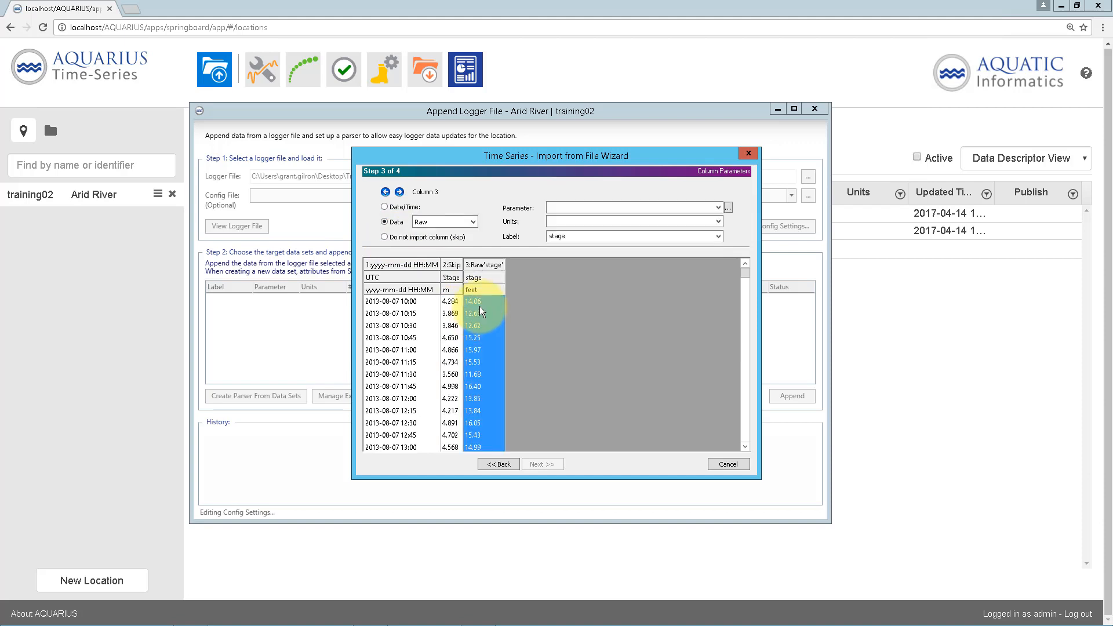
pyautogui.click(474, 224)
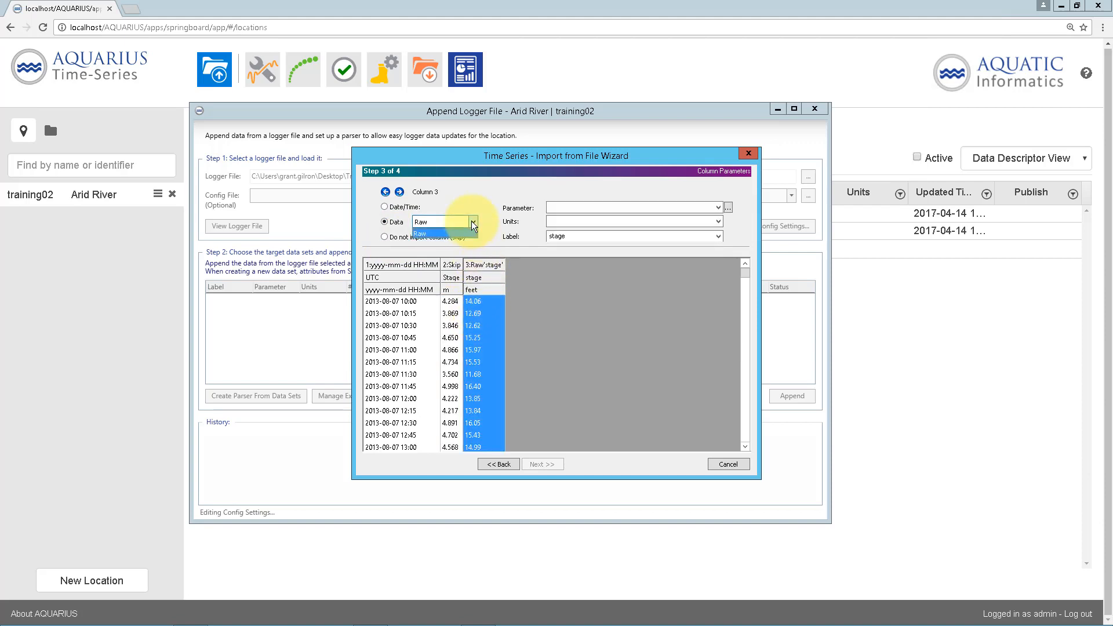
pyautogui.click(520, 216)
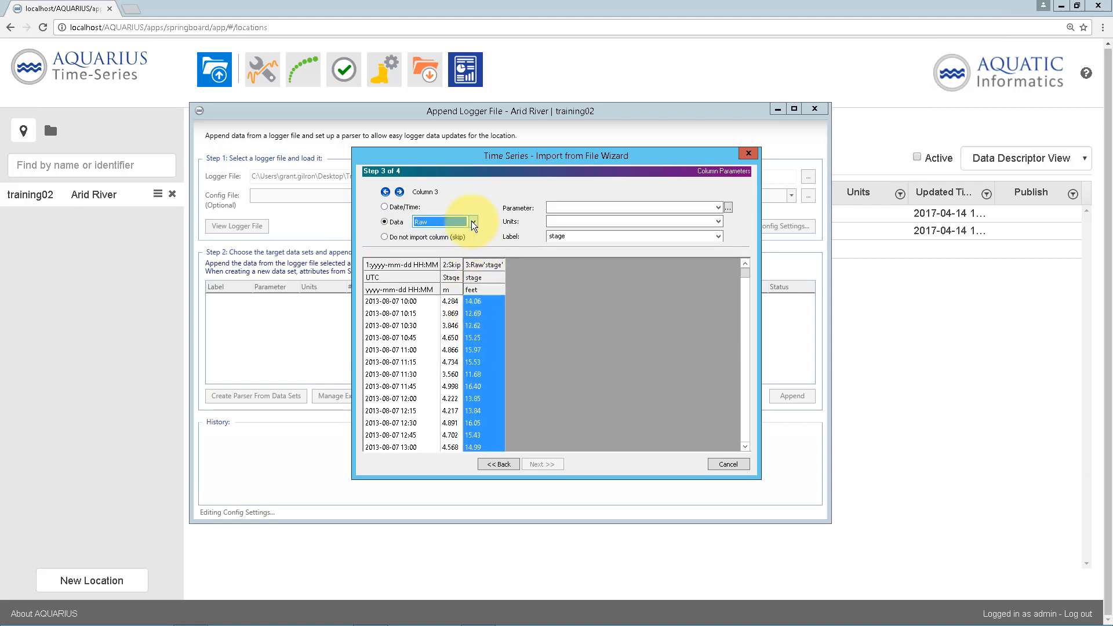
pyautogui.click(718, 207)
pyautogui.click(718, 207)
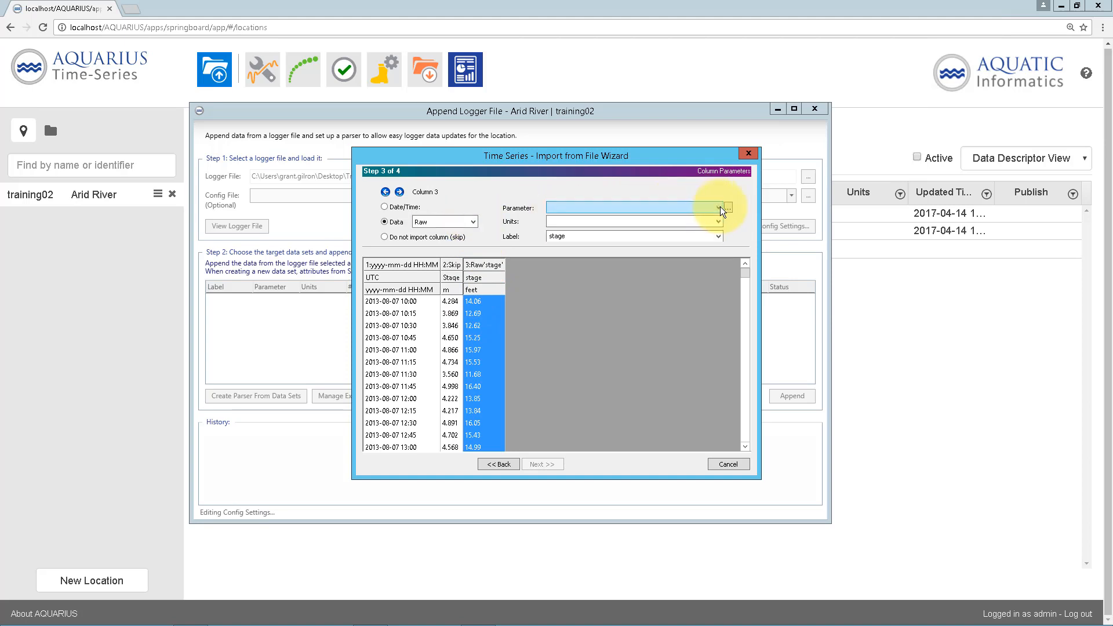
pyautogui.click(727, 207)
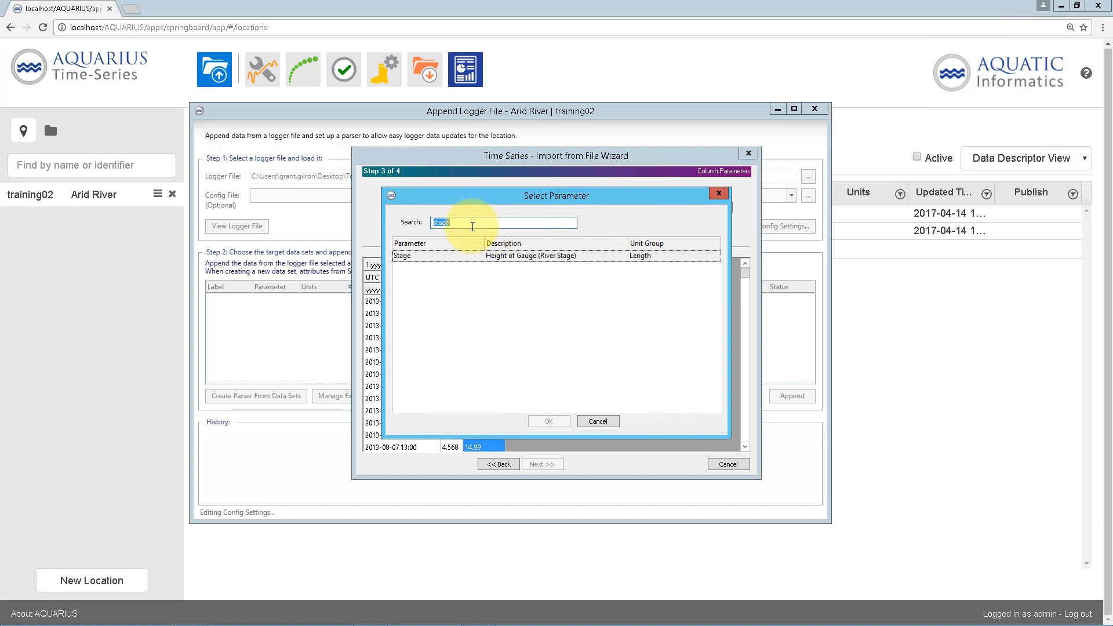
pyautogui.write('st')
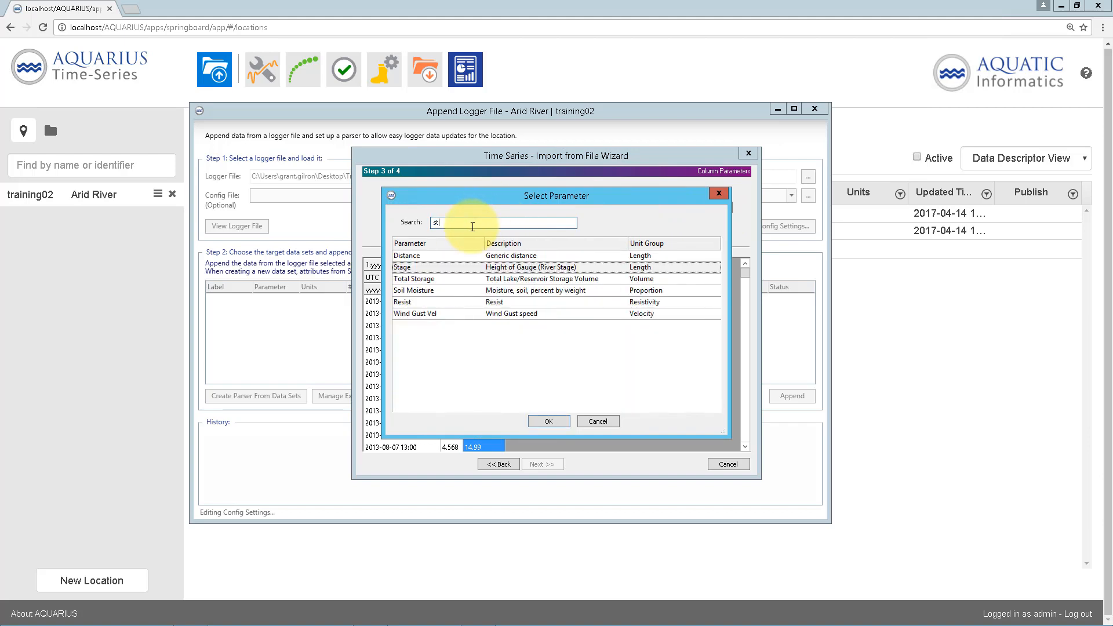
pyautogui.write('age')
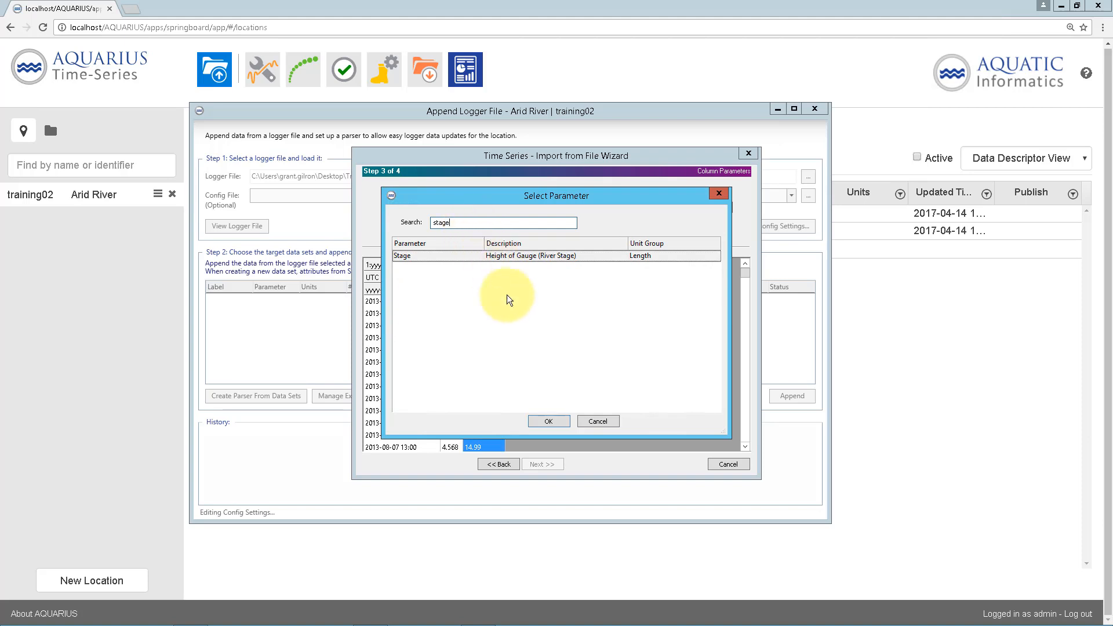
pyautogui.click(547, 418)
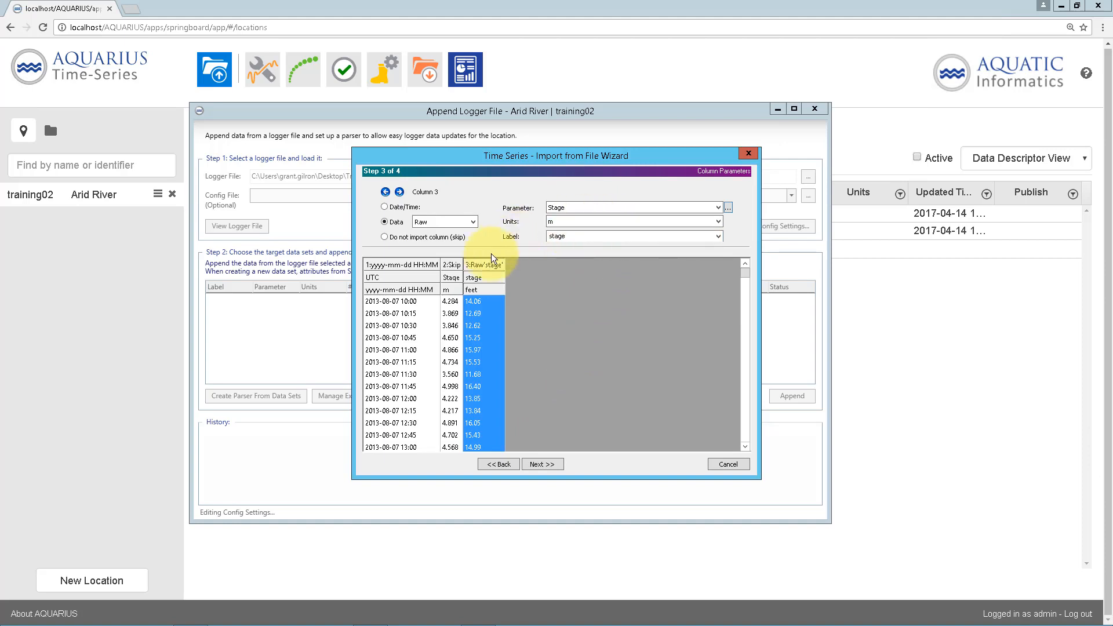
# Step: Set column 3's units to ft, keep the label "stage", and proceed to the save configuration page
pyautogui.click(718, 220)
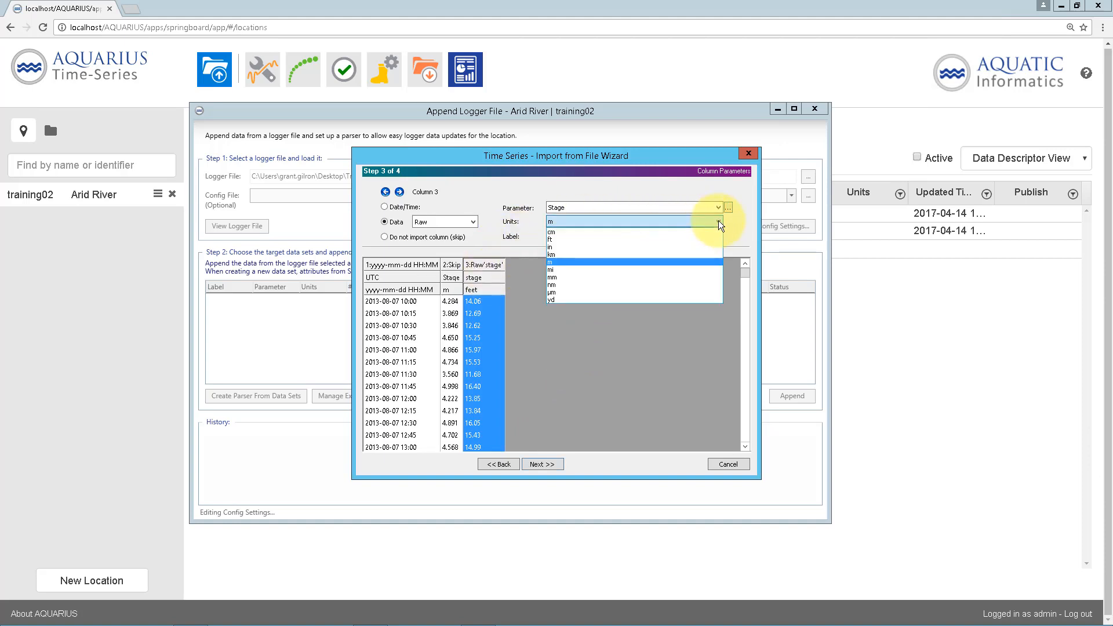
pyautogui.click(693, 237)
pyautogui.doubleClick(652, 236)
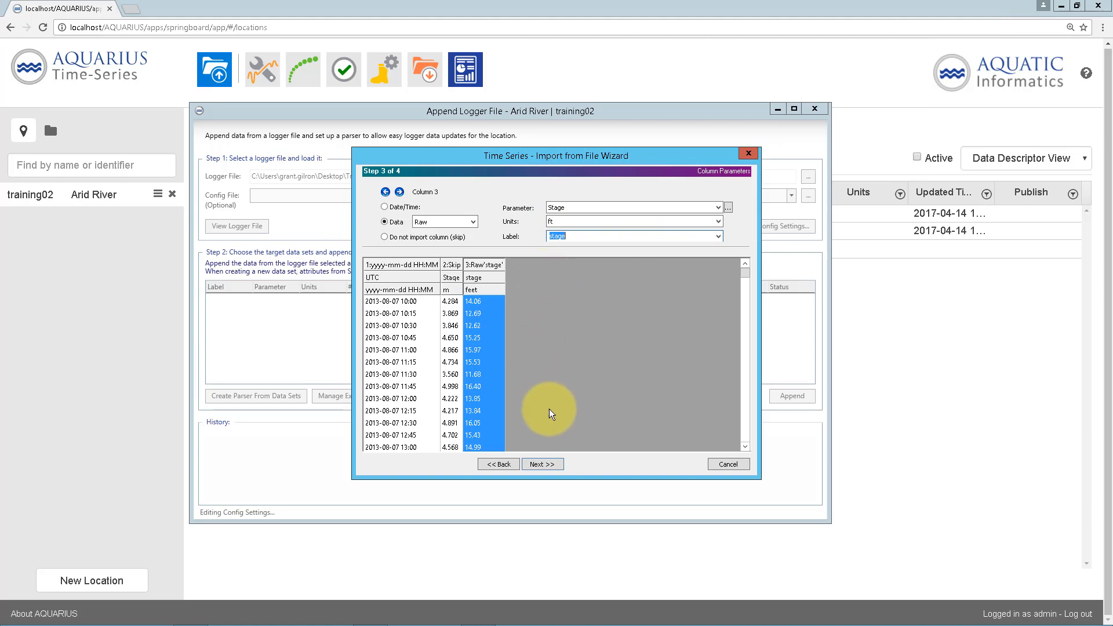
pyautogui.click(544, 463)
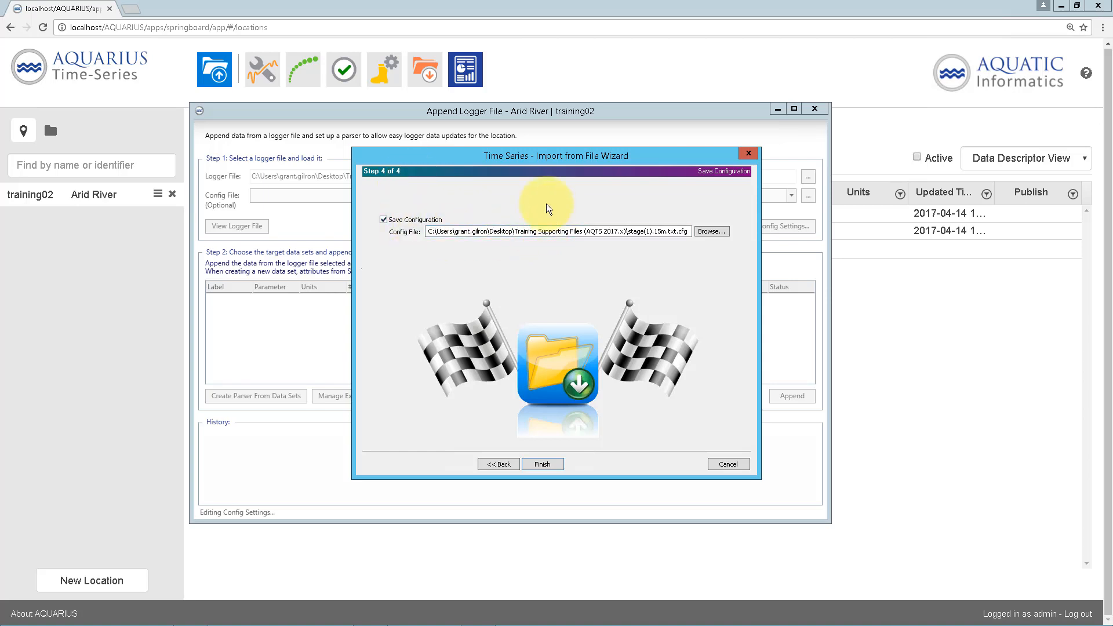
# Step: Complete the import wizard with the configuration saved as stage(1).15m.txt.cfg in the Training Supporting Files (AQTS 2017.x) folder
pyautogui.moveTo(429, 231); pyautogui.dragTo(711, 226)
pyautogui.click(632, 233)
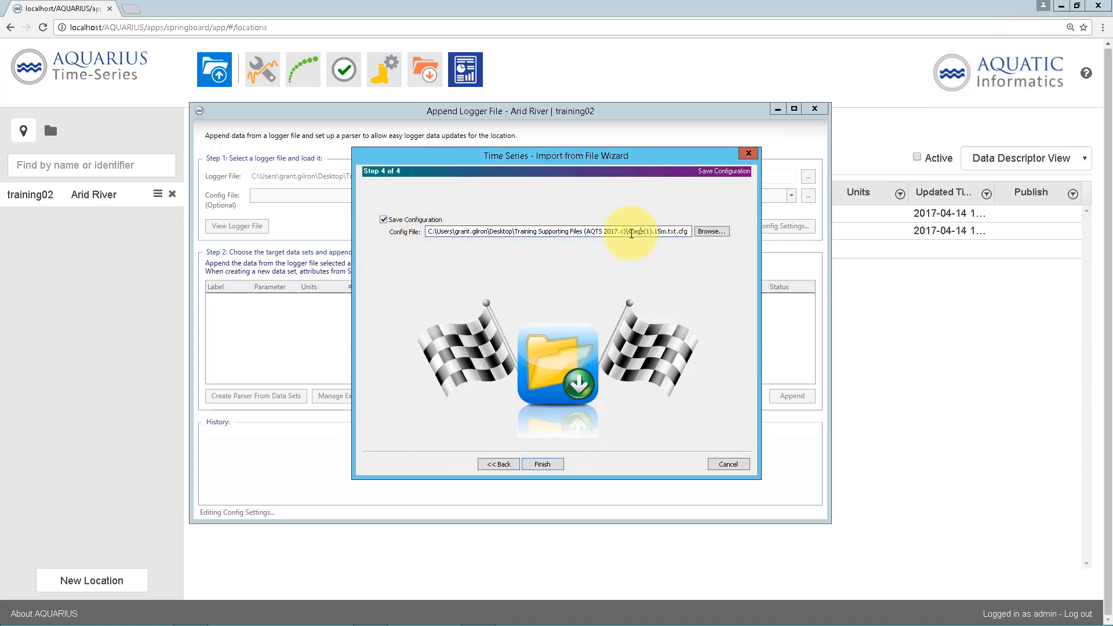
pyautogui.moveTo(628, 233); pyautogui.dragTo(671, 233)
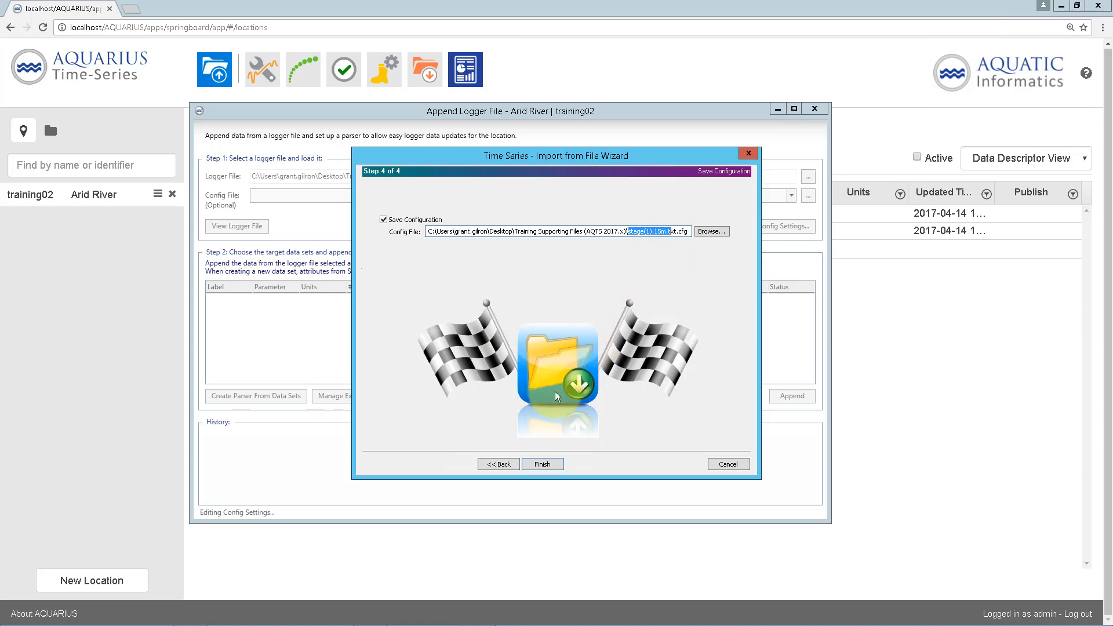
pyautogui.click(651, 232)
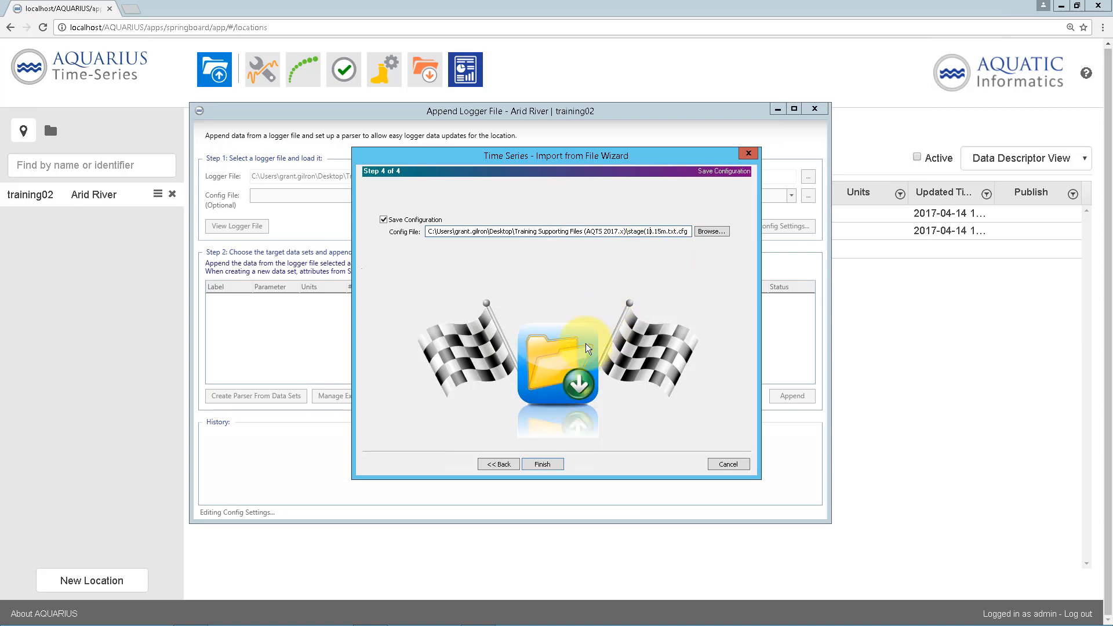
pyautogui.click(543, 464)
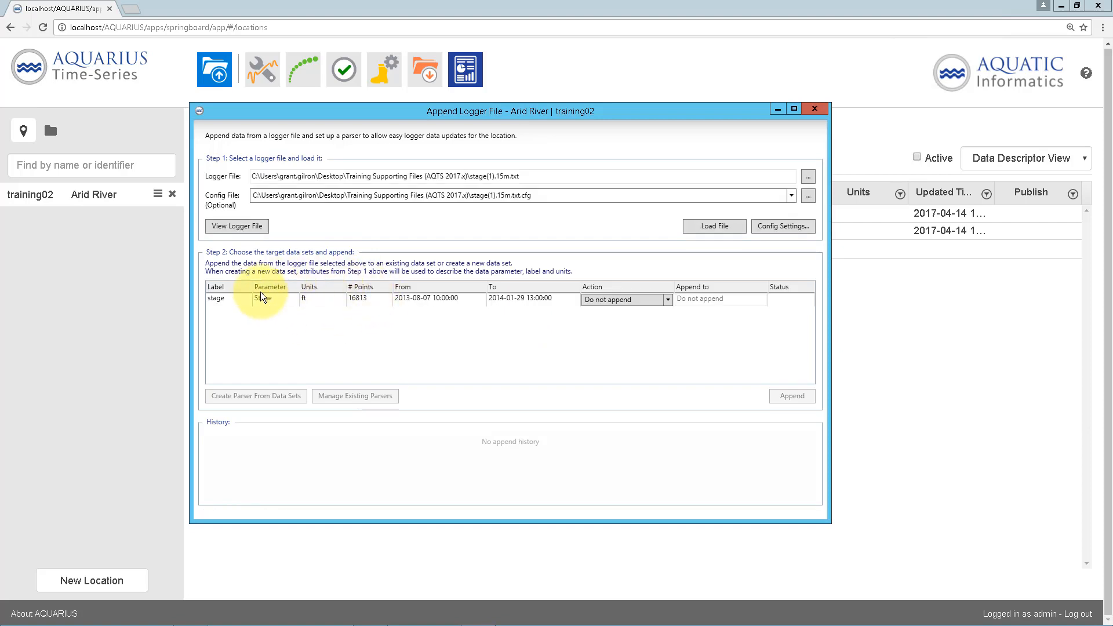
# Step: Set the stage row's action to append to a selected data set and choose Stage.logger of training02 as the target
pyautogui.click(243, 300)
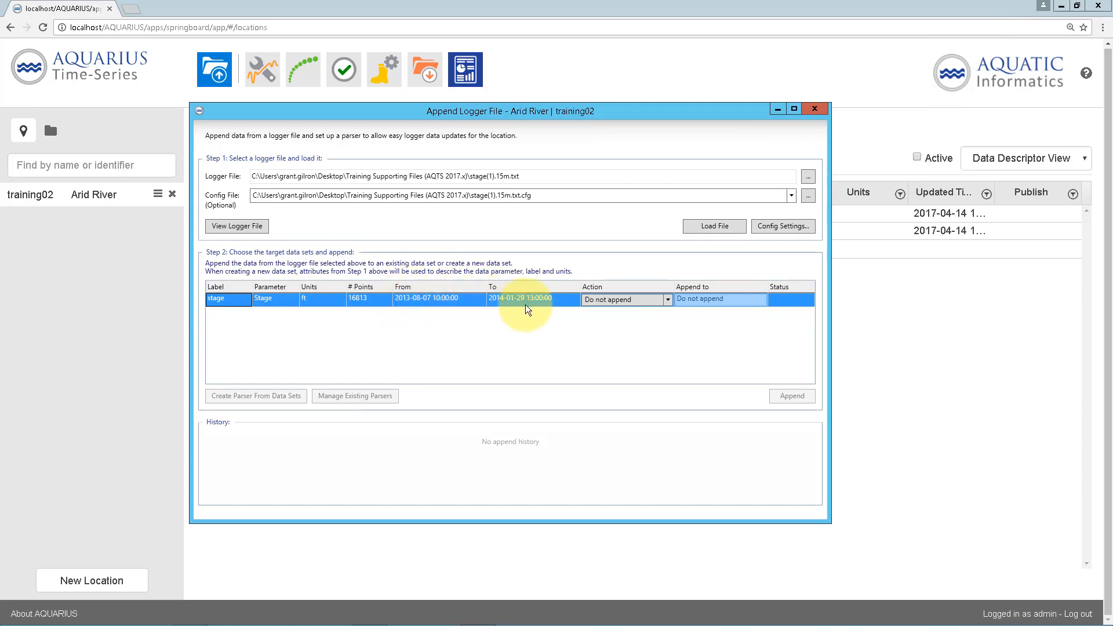
pyautogui.click(666, 299)
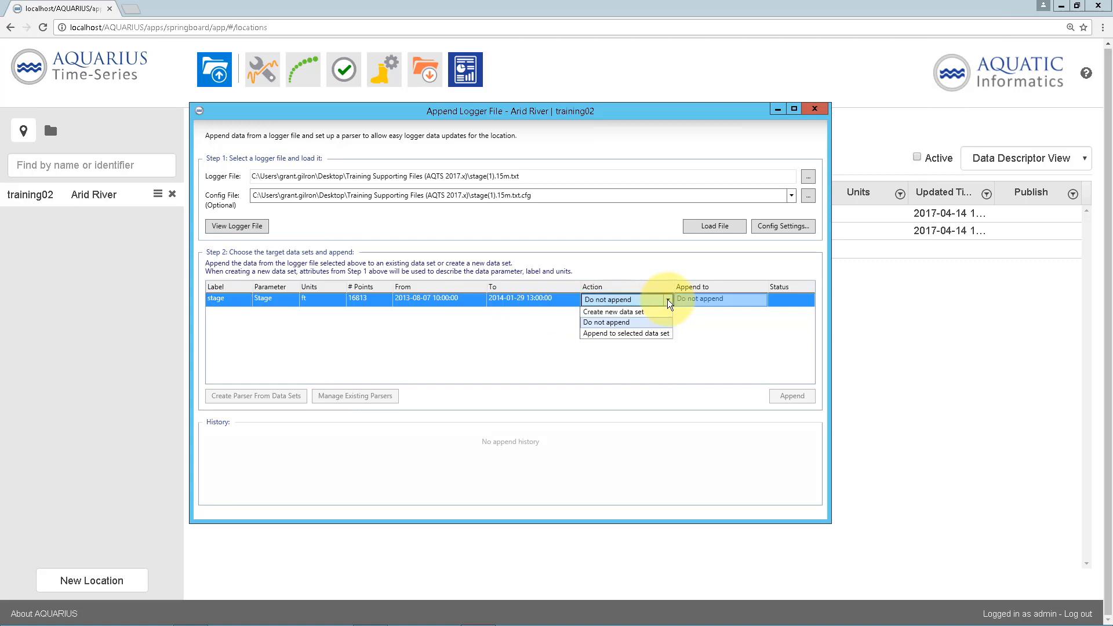
pyautogui.click(624, 334)
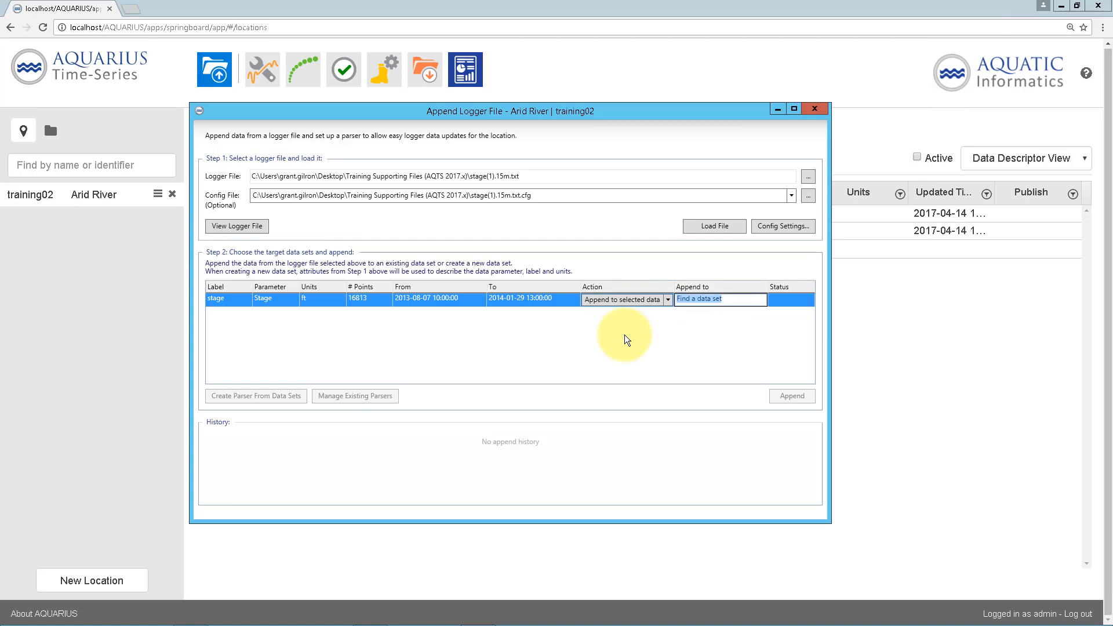
pyautogui.click(729, 299)
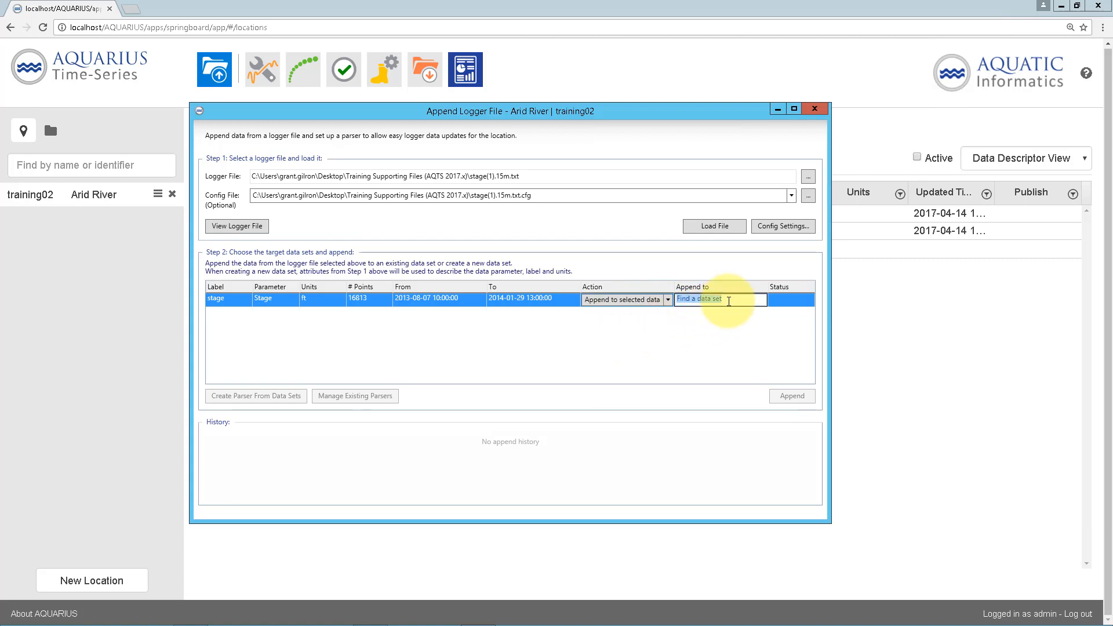
pyautogui.write('stag')
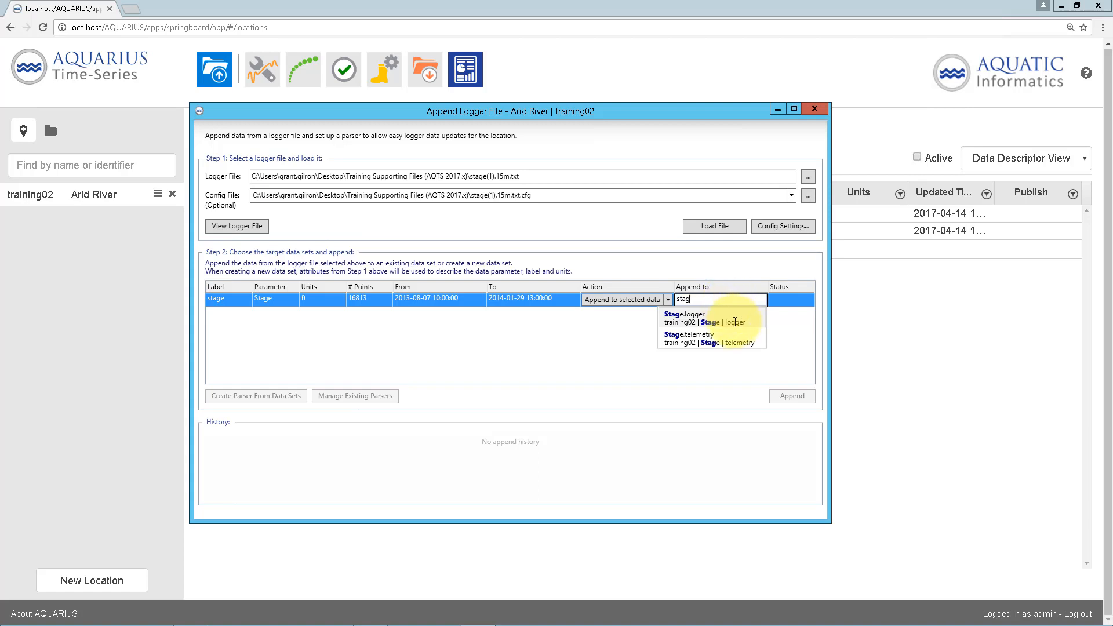
pyautogui.click(704, 317)
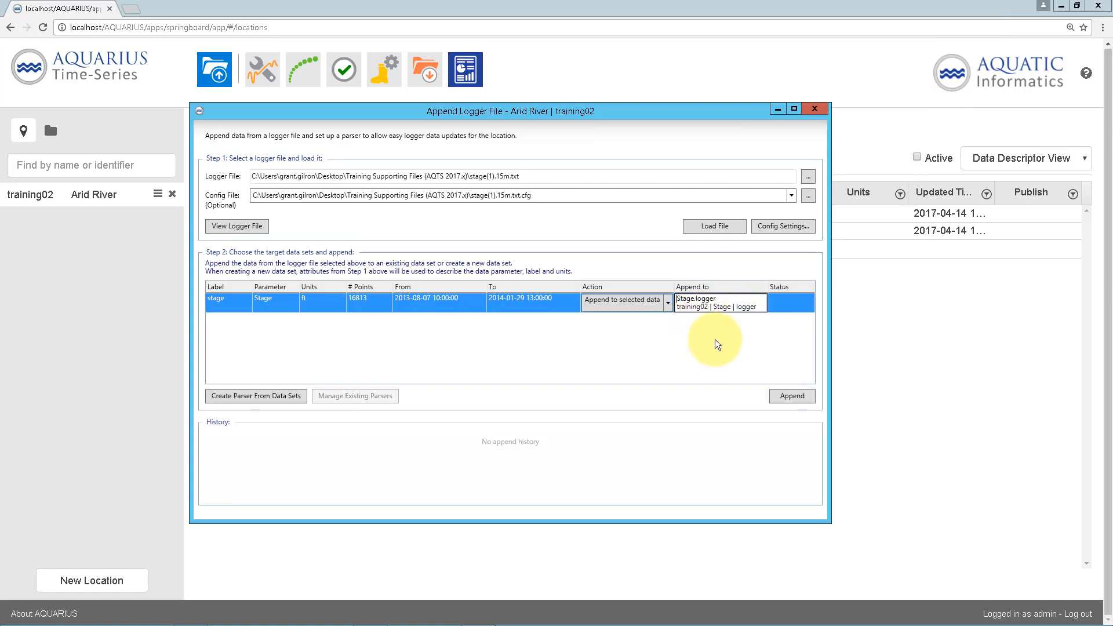
# Step: Append the stage data to the Stage.logger data set and close the Append Logger File window
pyautogui.click(789, 396)
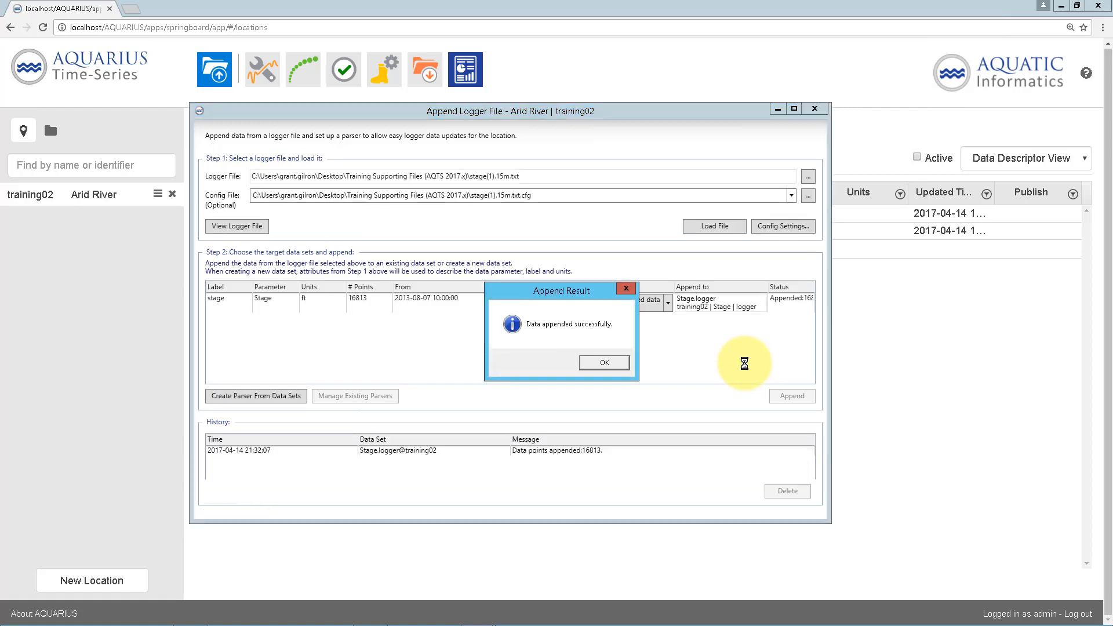
pyautogui.press('Return')
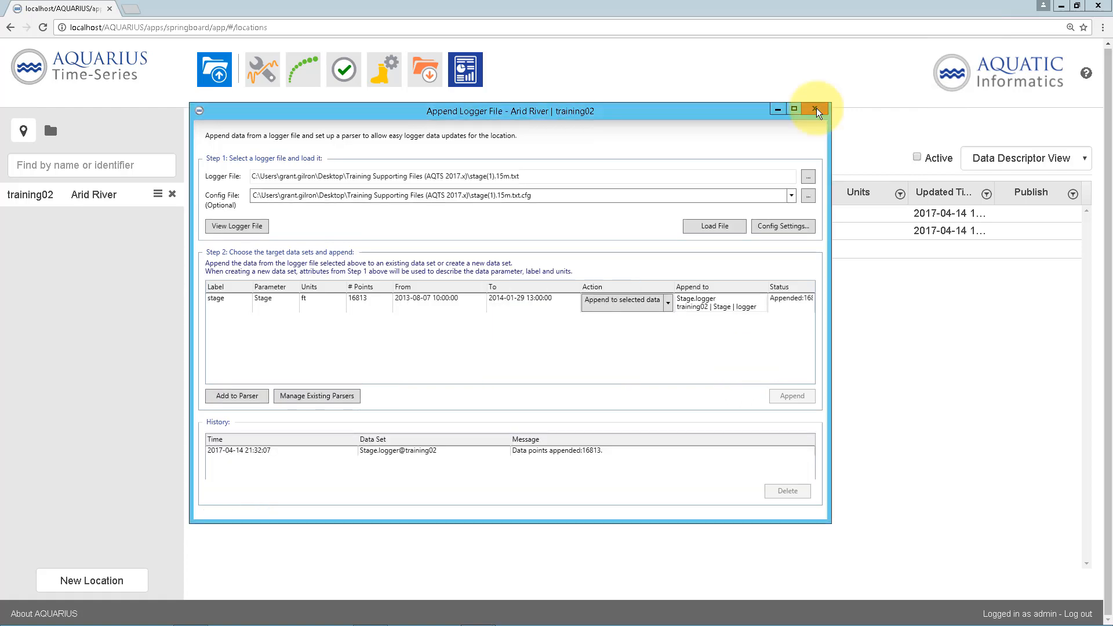
pyautogui.click(816, 110)
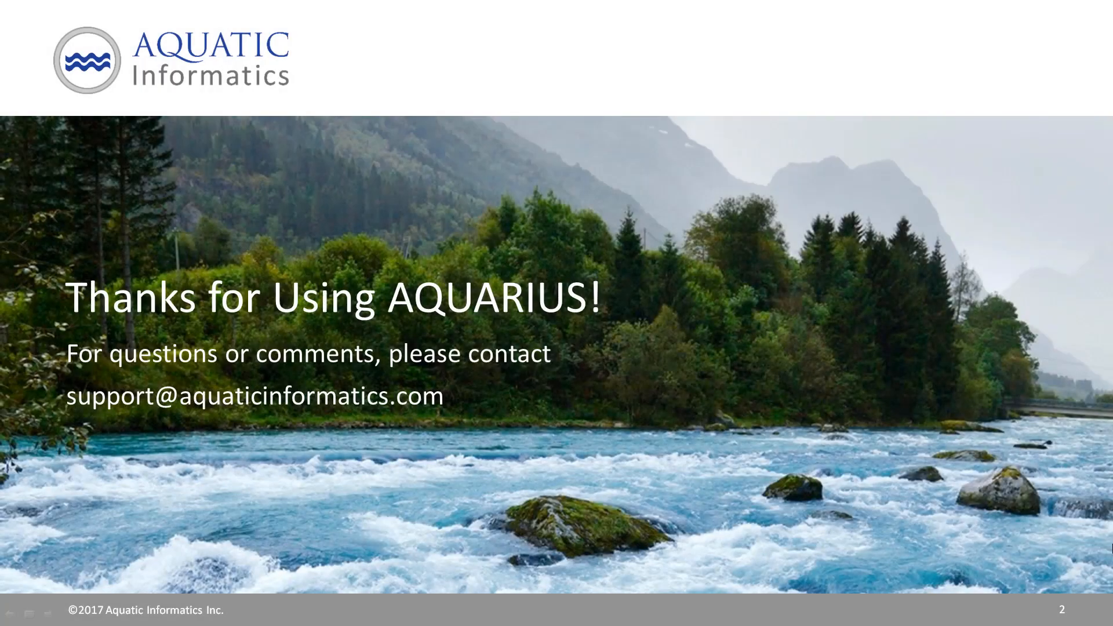